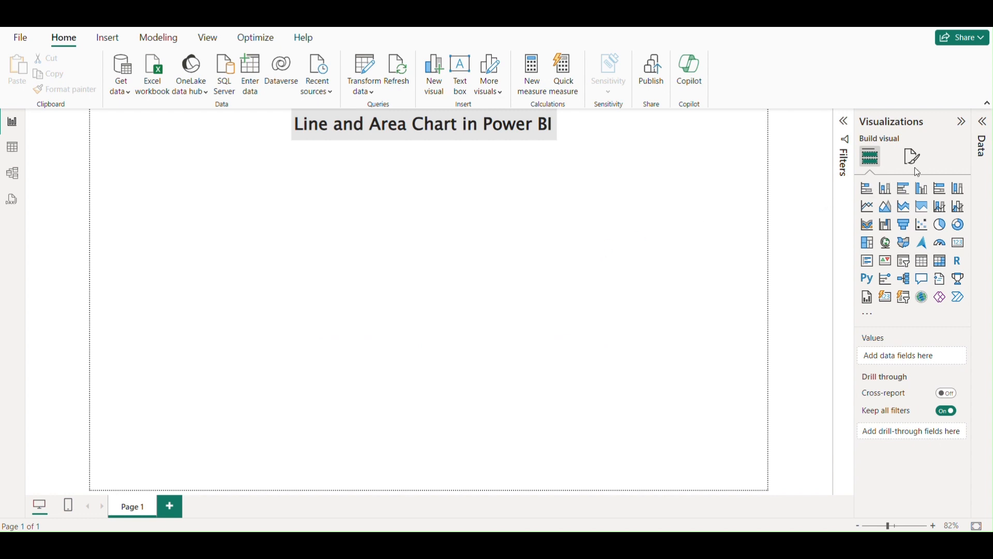
Expand the Orders table in the data model and look through its available fields.
{"action": "left_click", "coordinate": [984, 126]}
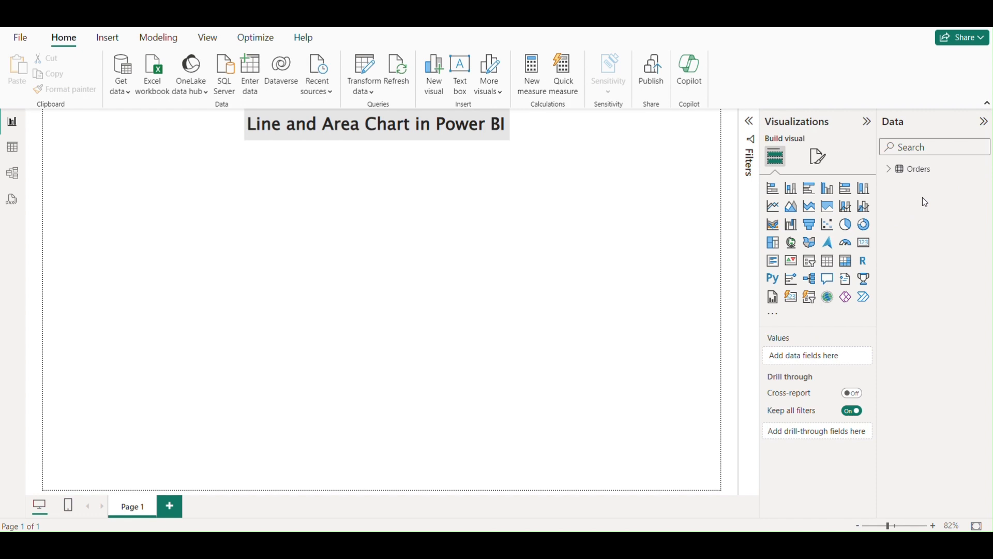
{"action": "left_click", "coordinate": [890, 170]}
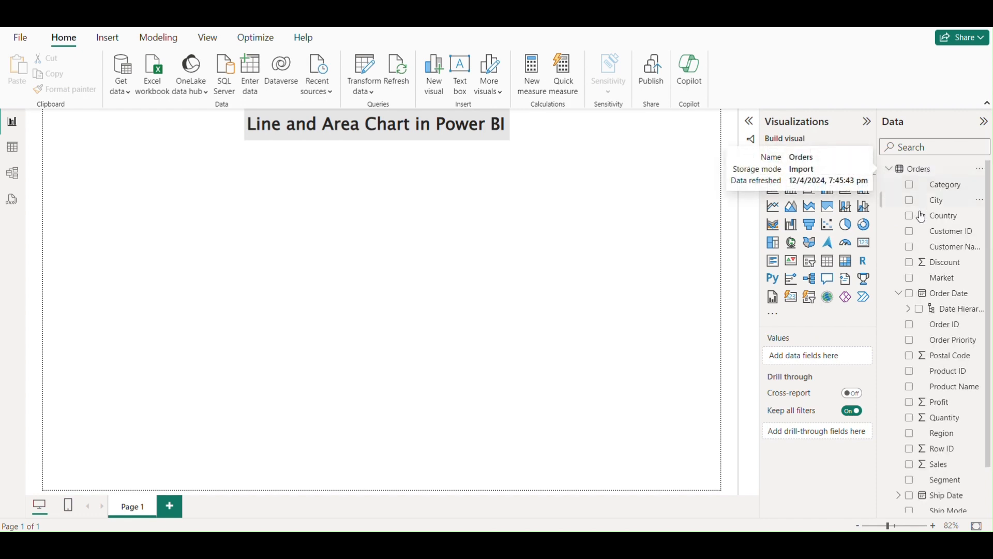
{"action": "scroll", "coordinate": [932, 312], "scroll_direction": "down", "scroll_amount": 2}
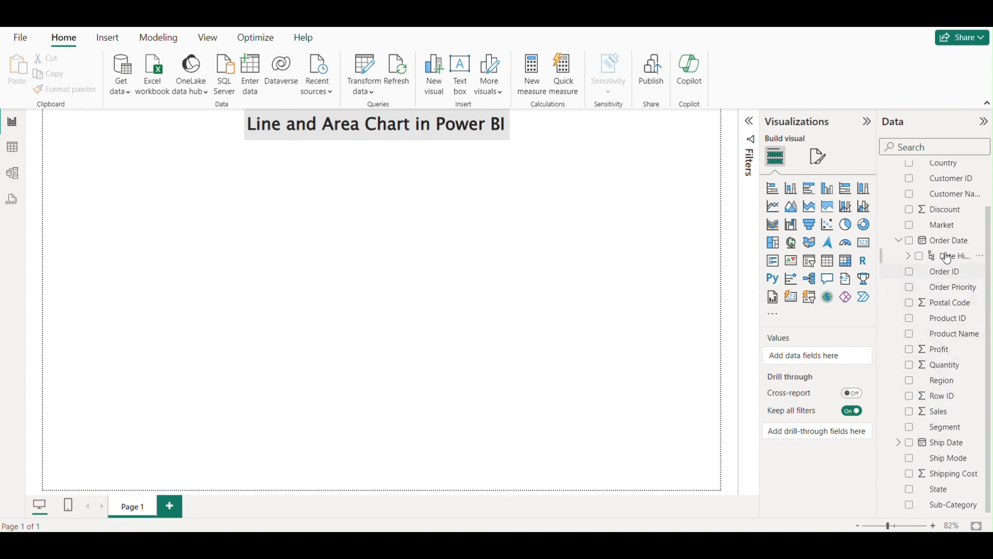
{"action": "scroll", "coordinate": [952, 363], "scroll_direction": "up", "scroll_amount": 2}
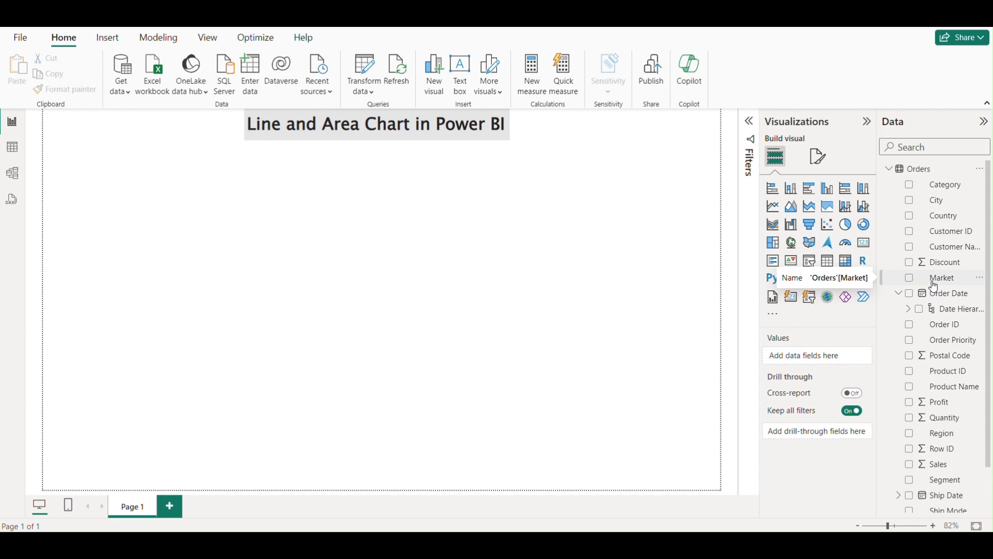
{"action": "scroll", "coordinate": [940, 329], "scroll_direction": "down", "scroll_amount": 1}
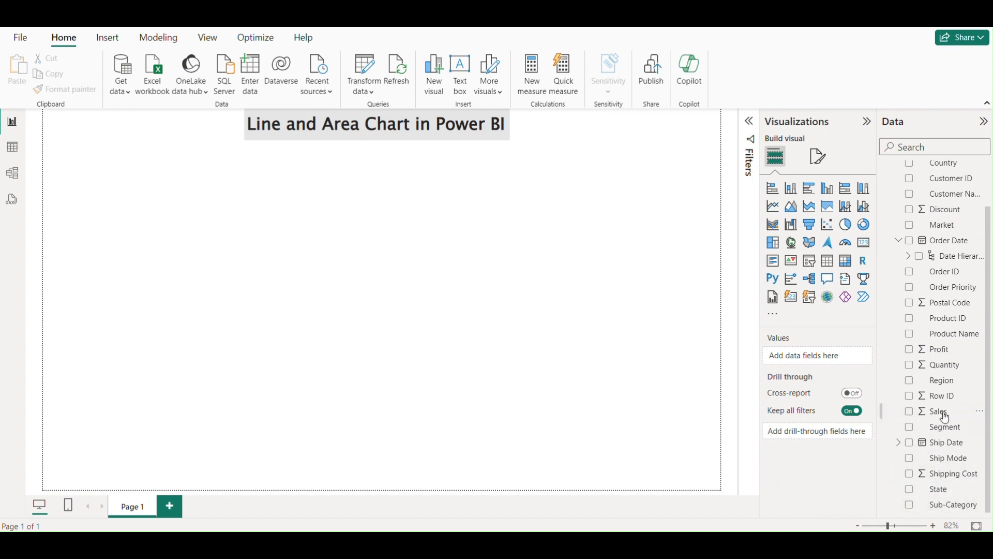
{"action": "scroll", "coordinate": [946, 416], "scroll_direction": "up", "scroll_amount": 1}
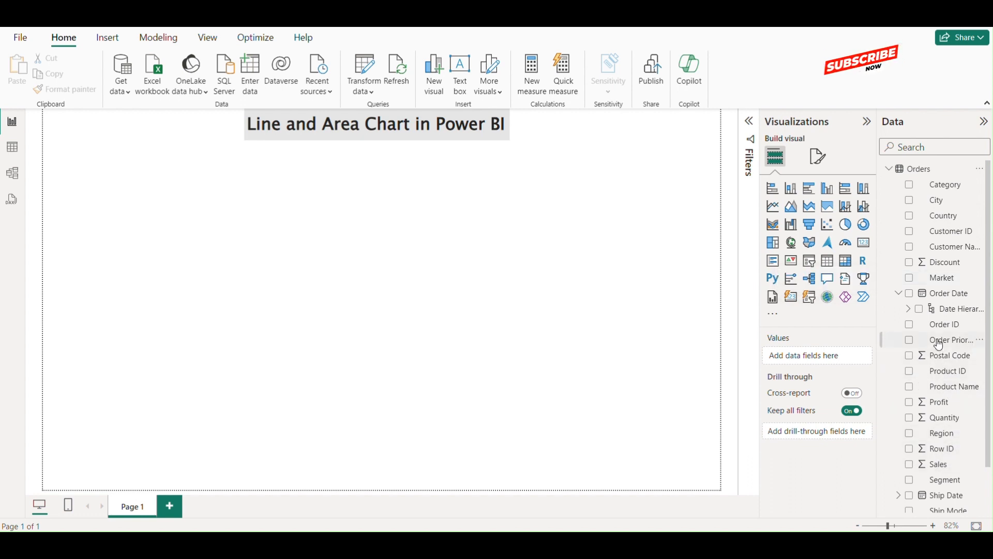
{"action": "scroll", "coordinate": [939, 344], "scroll_direction": "down", "scroll_amount": 1}
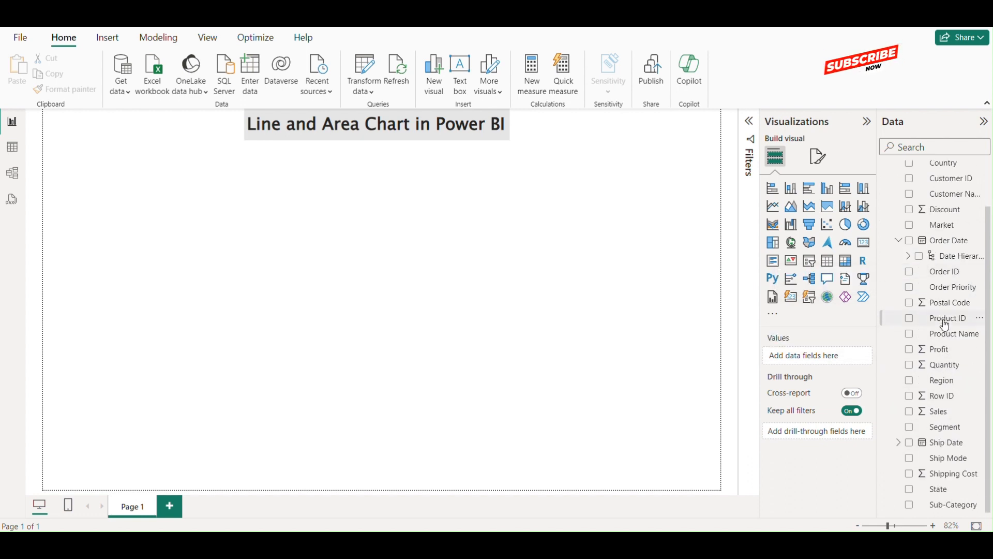
{"action": "scroll", "coordinate": [945, 325], "scroll_direction": "up", "scroll_amount": 1}
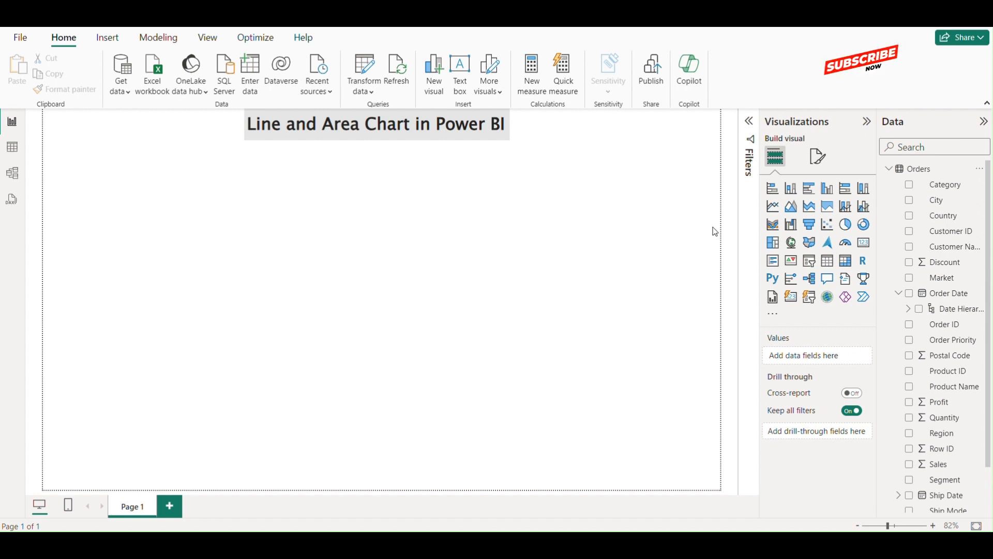
Insert a line chart and enlarge it to span most of the page width beneath the title.
{"action": "left_click", "coordinate": [772, 205]}
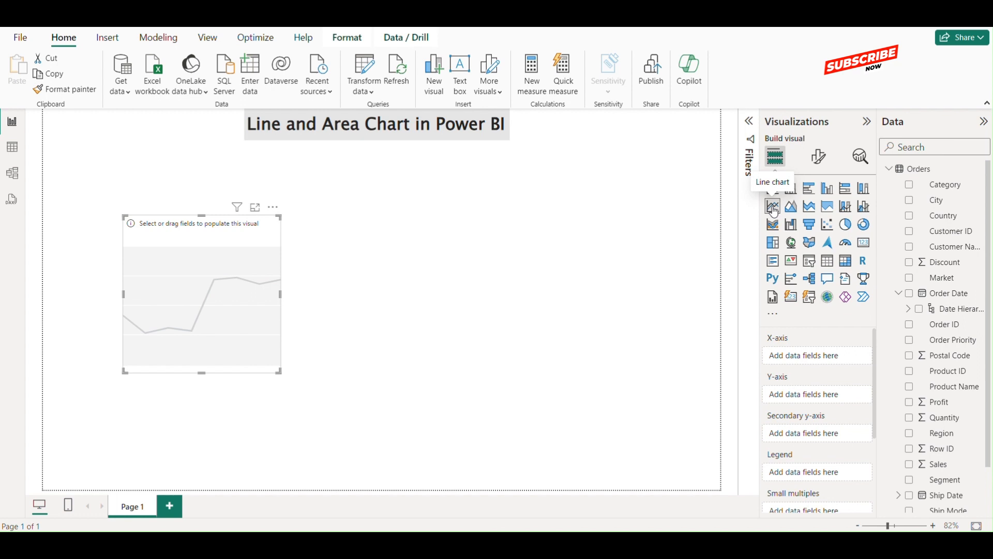
{"action": "left_click_drag", "start_coordinate": [281, 294], "coordinate": [679, 295]}
{"action": "left_click", "coordinate": [499, 210]}
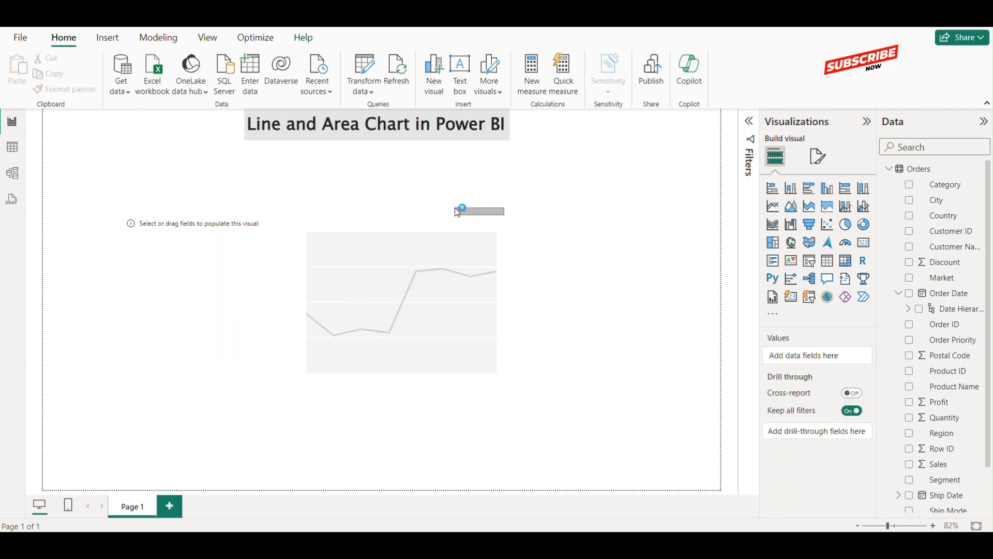
{"action": "left_click", "coordinate": [491, 223]}
{"action": "left_click_drag", "start_coordinate": [491, 224], "coordinate": [434, 197]}
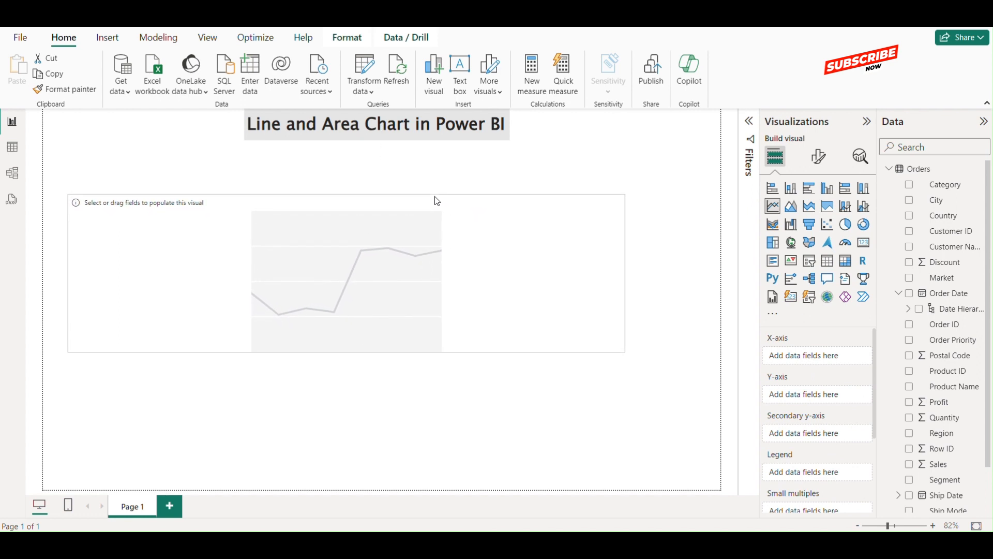
{"action": "left_click_drag", "start_coordinate": [623, 350], "coordinate": [704, 418]}
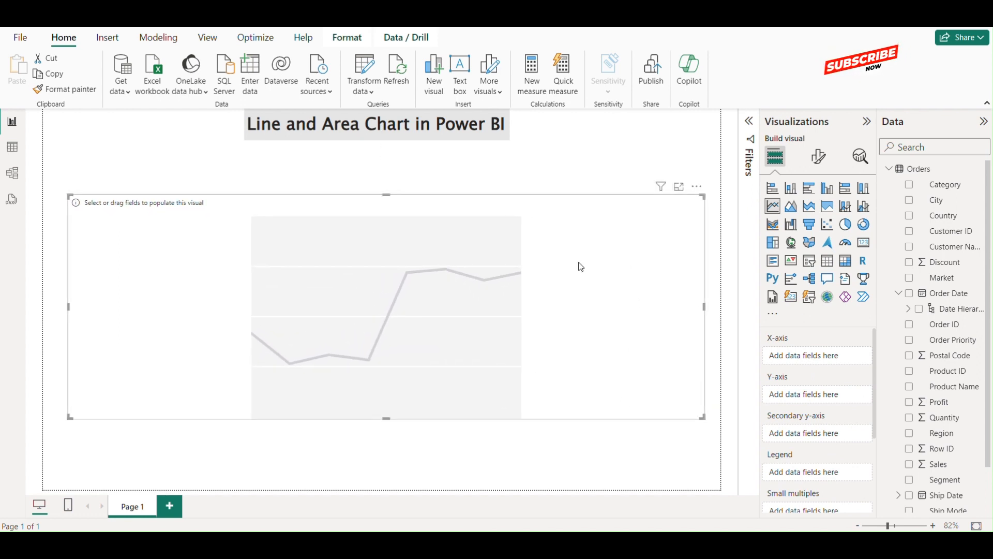
{"action": "left_click", "coordinate": [566, 171]}
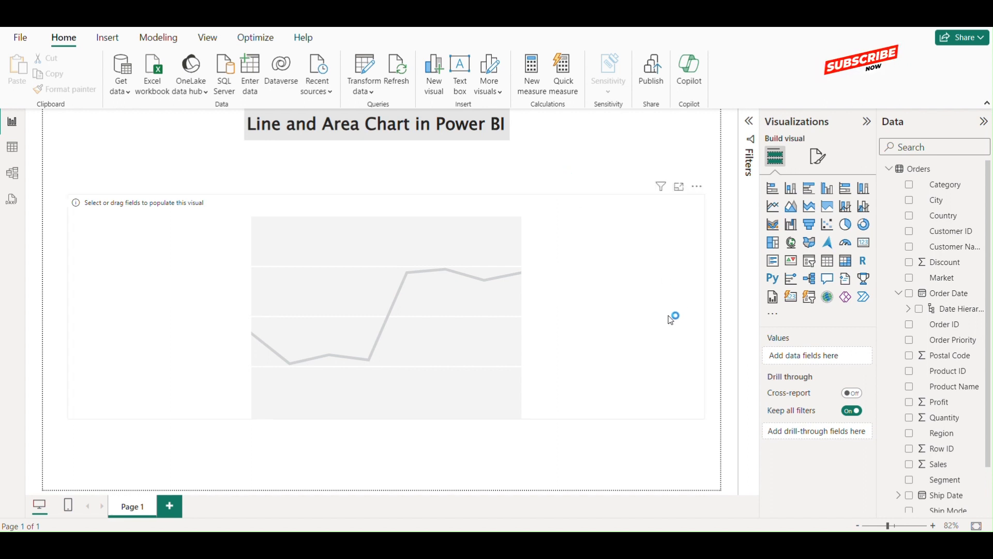
Add the Sales field from the Orders table to the line chart's Y-axis.
{"action": "left_click", "coordinate": [596, 275]}
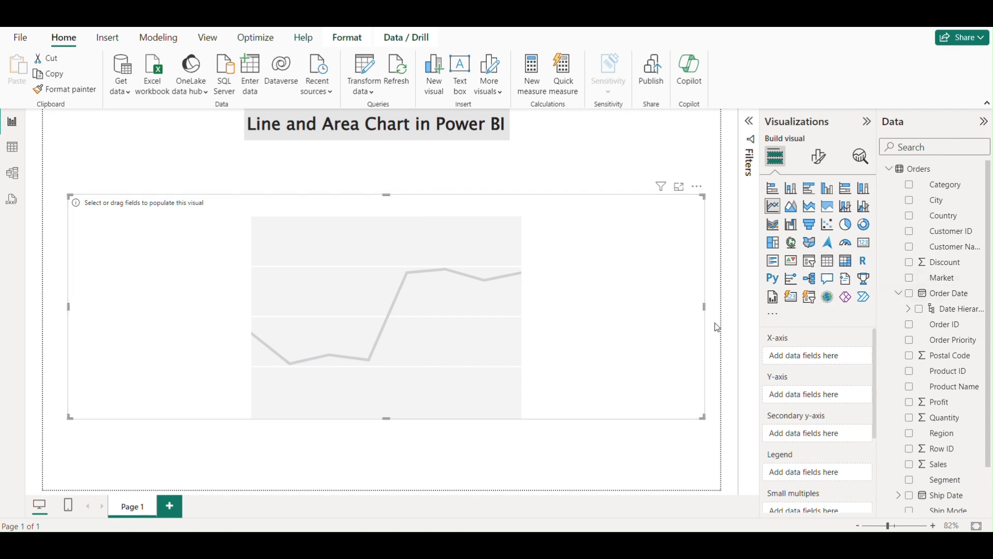
{"action": "scroll", "coordinate": [910, 322], "scroll_direction": "down", "scroll_amount": 1}
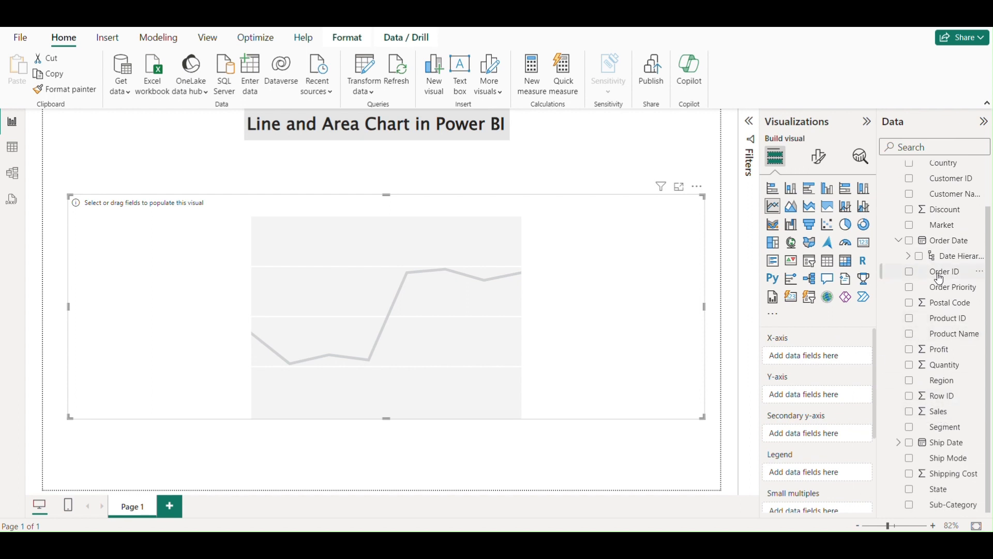
{"action": "scroll", "coordinate": [936, 274], "scroll_direction": "up", "scroll_amount": 1}
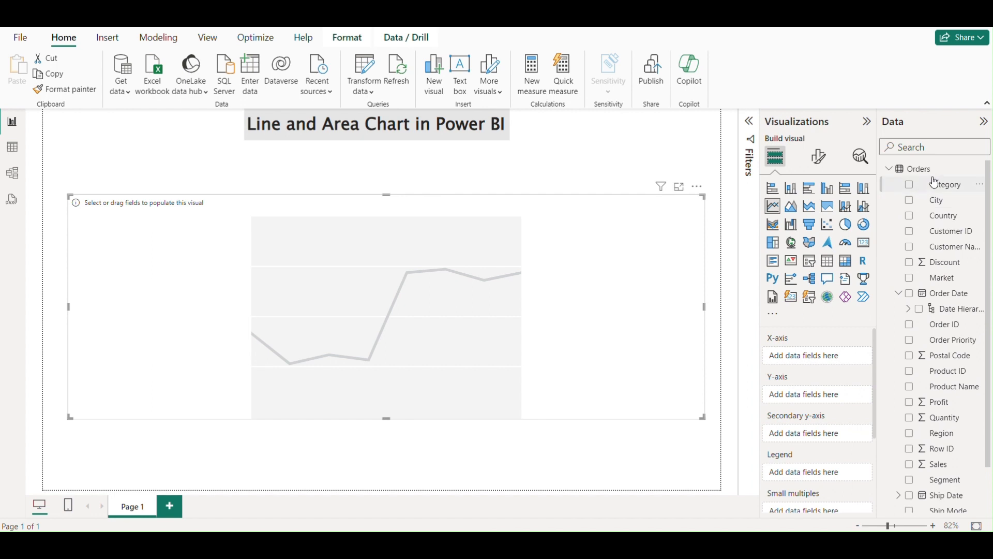
{"action": "scroll", "coordinate": [930, 307], "scroll_direction": "down", "scroll_amount": 1}
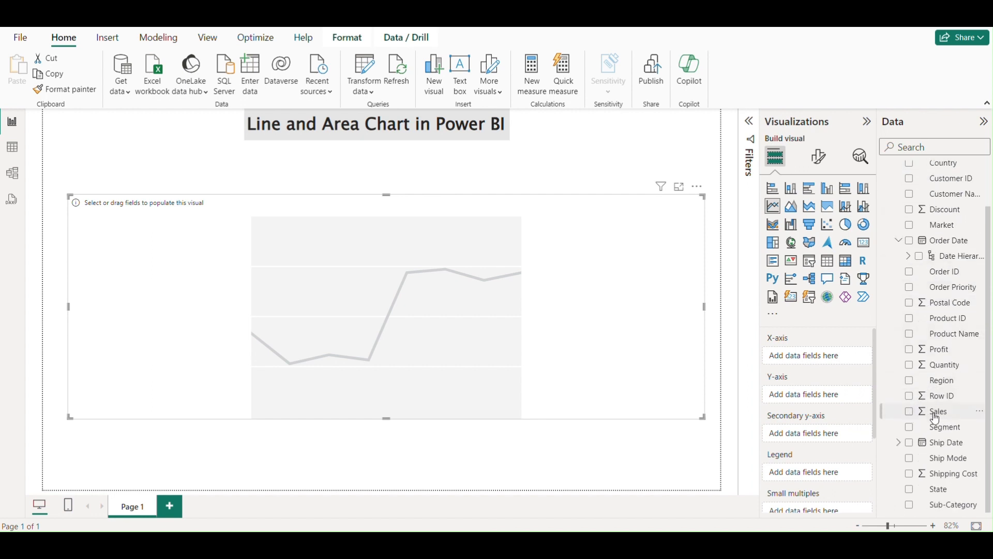
{"action": "left_click", "coordinate": [913, 419]}
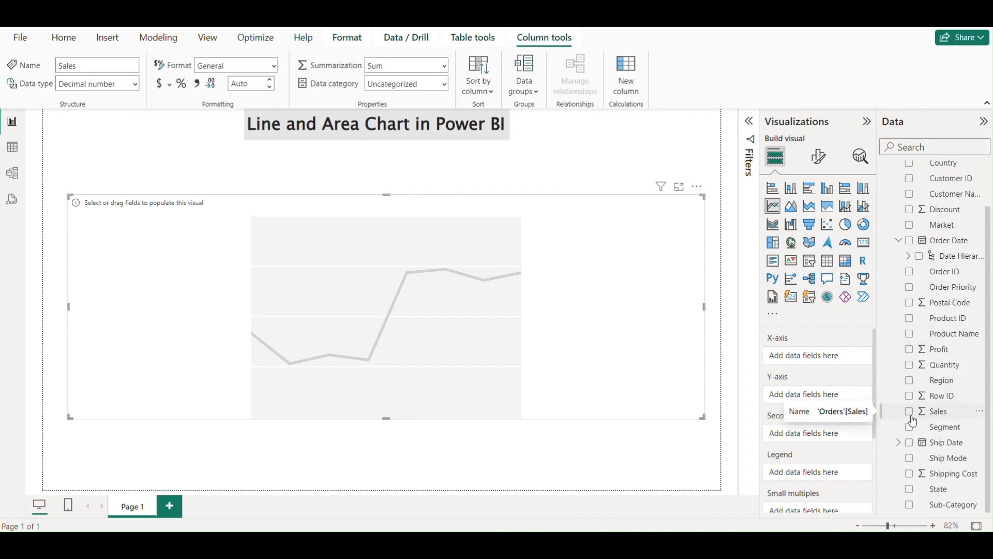
{"action": "left_click", "coordinate": [909, 412]}
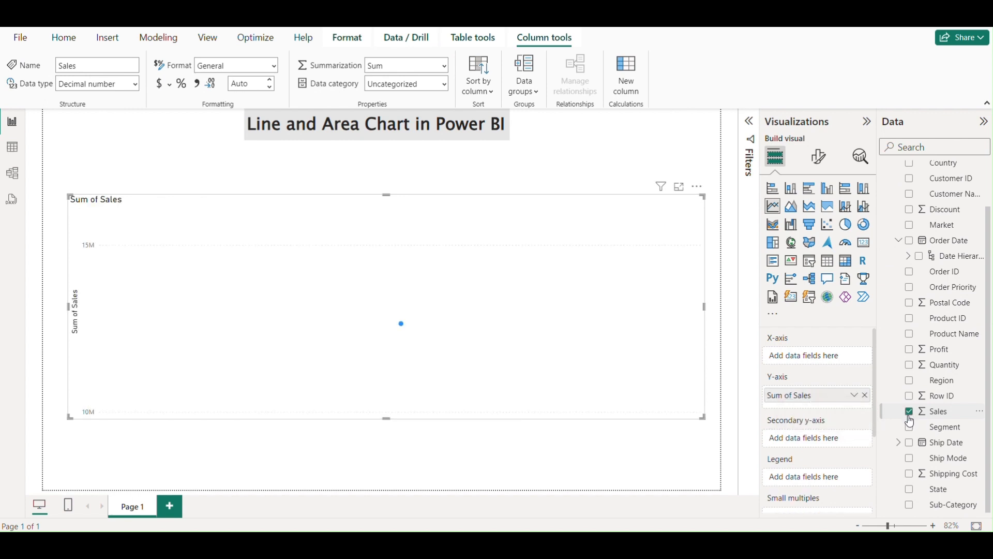
Put the Order Date field on the line chart's X-axis.
{"action": "scroll", "coordinate": [889, 333], "scroll_direction": "up", "scroll_amount": 2}
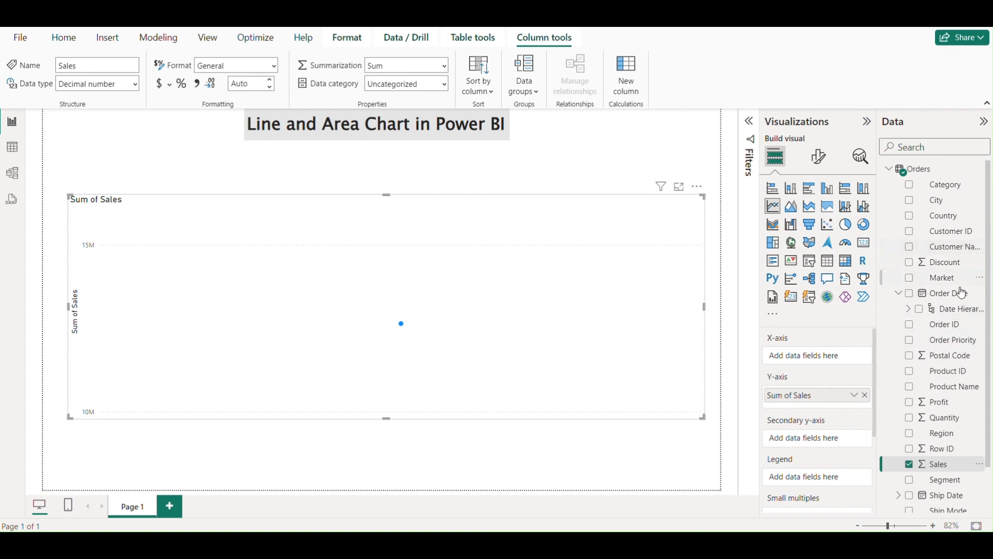
{"action": "left_click_drag", "start_coordinate": [941, 298], "coordinate": [787, 355]}
{"action": "left_click", "coordinate": [924, 299]}
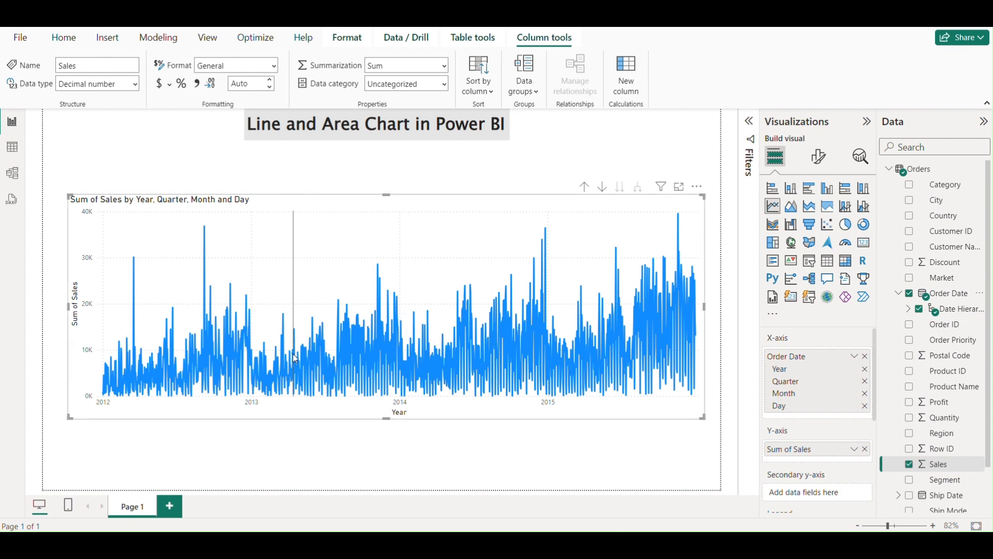
Drill the line chart up from the Day level to the Year level.
{"action": "mouse_move", "coordinate": [209, 357]}
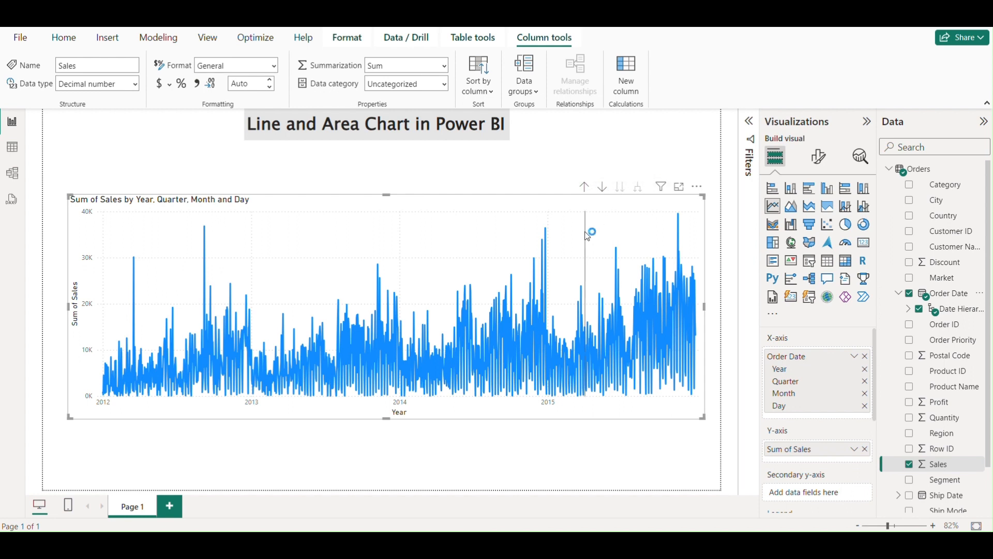
{"action": "left_click", "coordinate": [584, 188]}
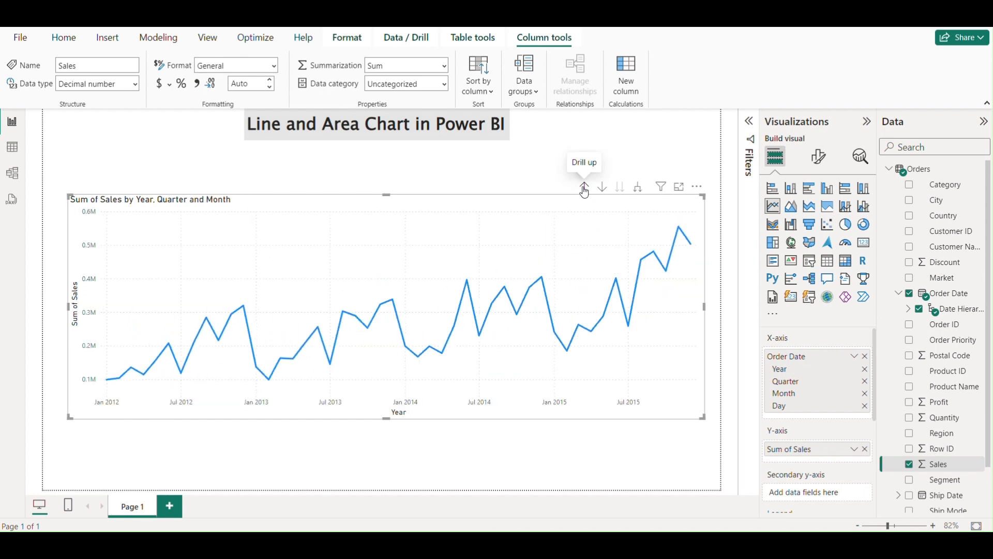
{"action": "left_click", "coordinate": [584, 188]}
{"action": "left_click", "coordinate": [584, 188]}
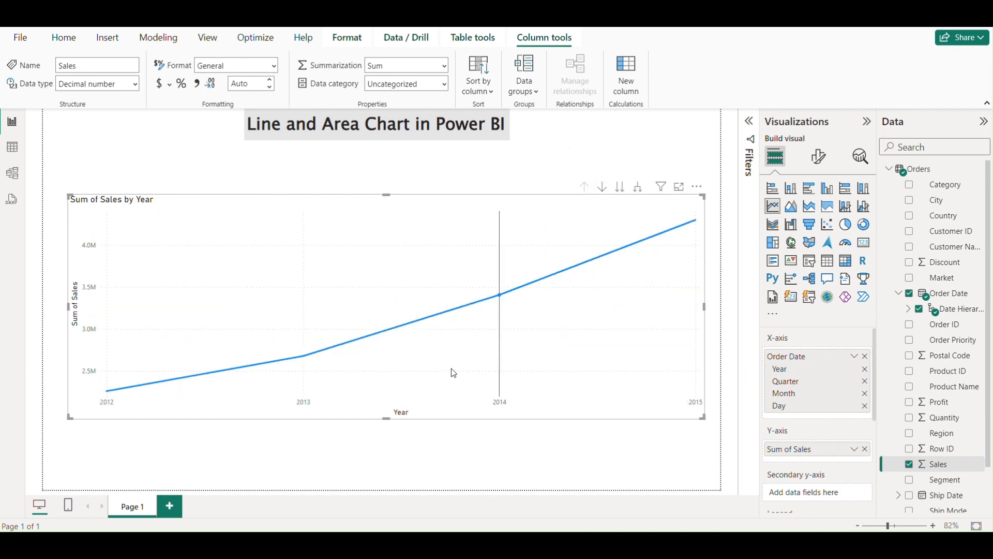
Move the line chart slightly higher on the page and inspect the sales at its yearly data points.
{"action": "left_click_drag", "start_coordinate": [516, 204], "coordinate": [507, 192]}
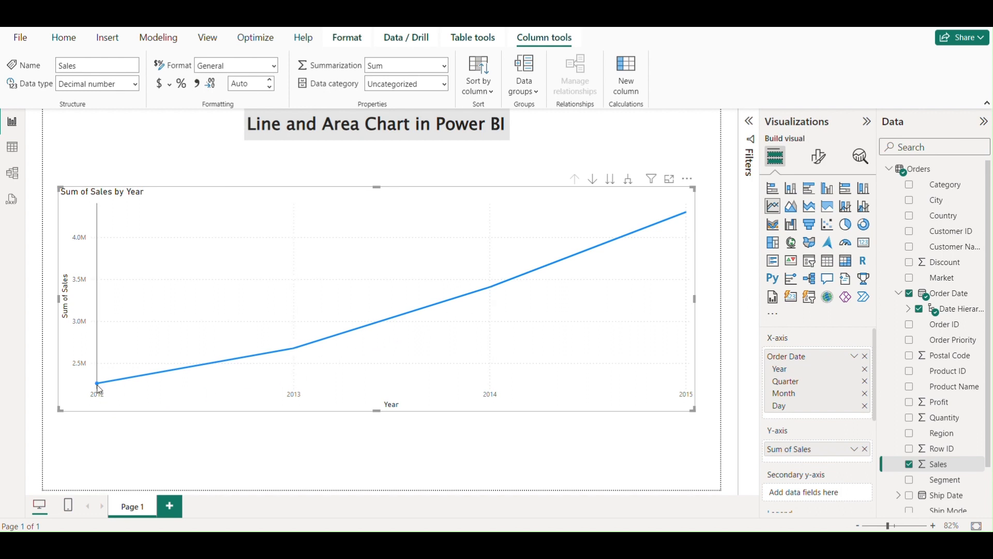
{"action": "mouse_move", "coordinate": [99, 389]}
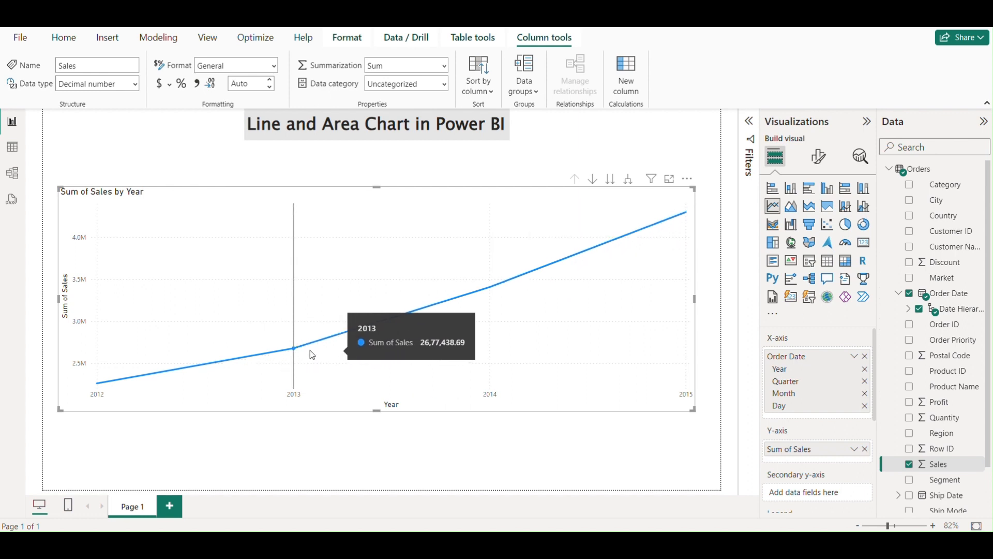
{"action": "mouse_move", "coordinate": [540, 201]}
{"action": "left_mouse_down"}
{"action": "mouse_move", "coordinate": [534, 192]}
{"action": "mouse_move", "coordinate": [550, 185]}
{"action": "left_mouse_up"}
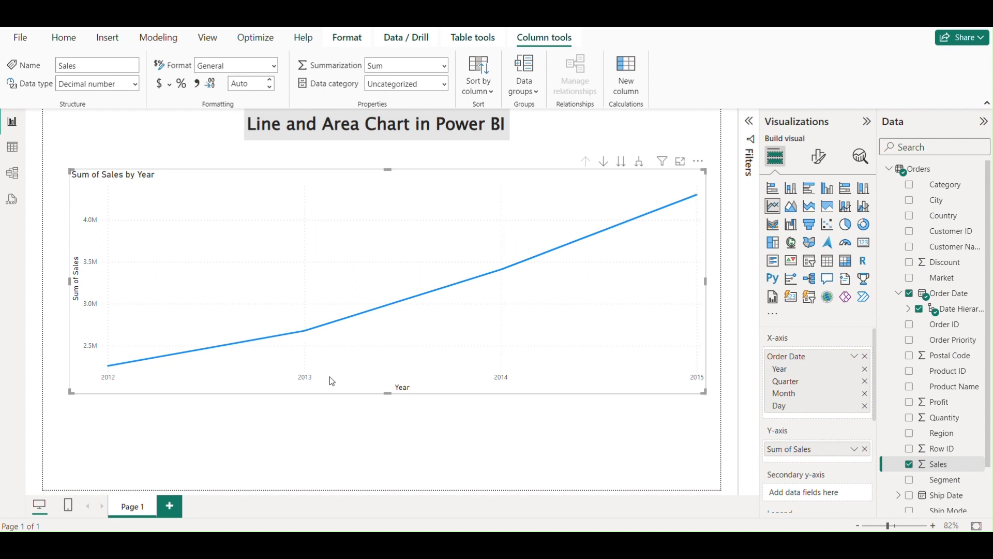
{"action": "mouse_move", "coordinate": [693, 226]}
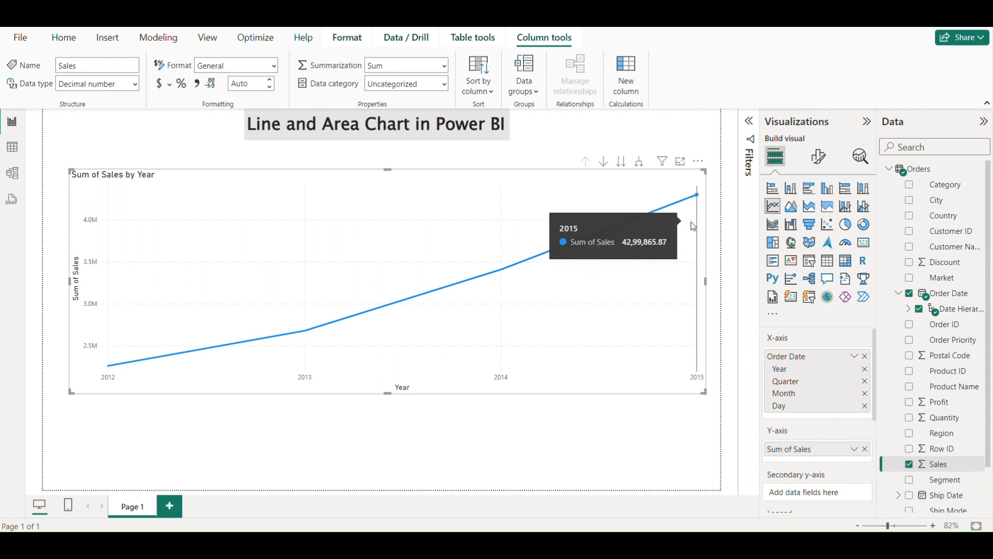
{"action": "mouse_move", "coordinate": [510, 364]}
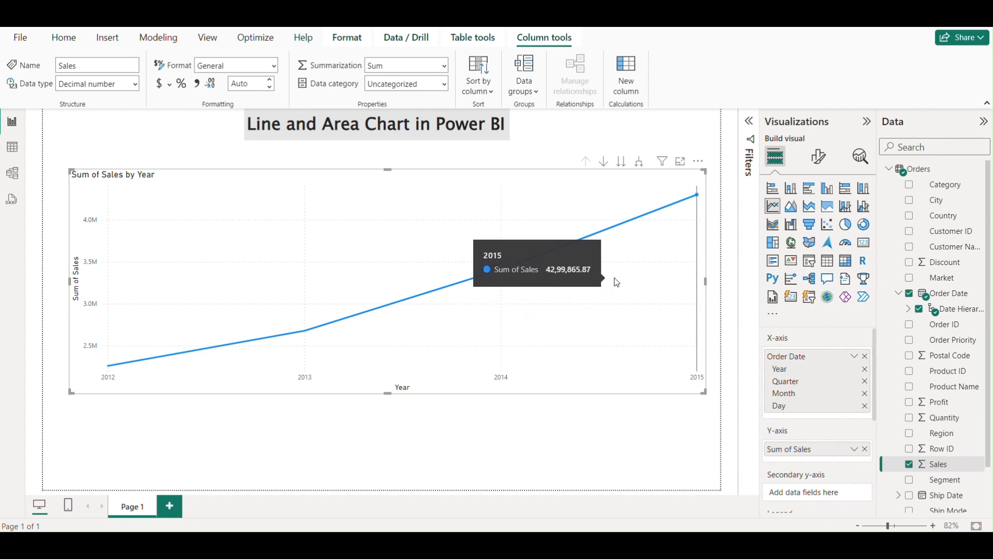
{"action": "left_click", "coordinate": [640, 400]}
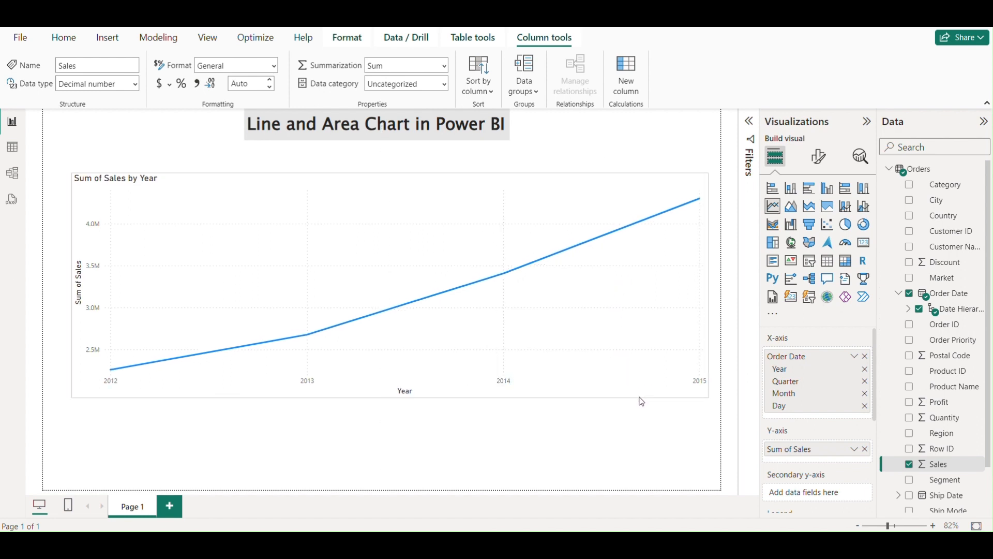
{"action": "left_click_drag", "start_coordinate": [640, 397], "coordinate": [642, 397]}
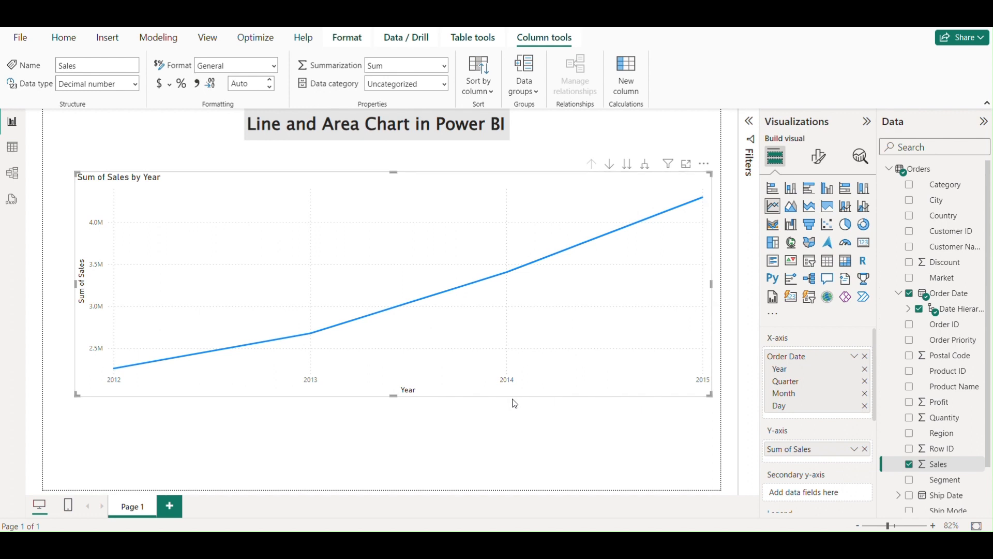
{"action": "left_click_drag", "start_coordinate": [541, 401], "coordinate": [532, 401]}
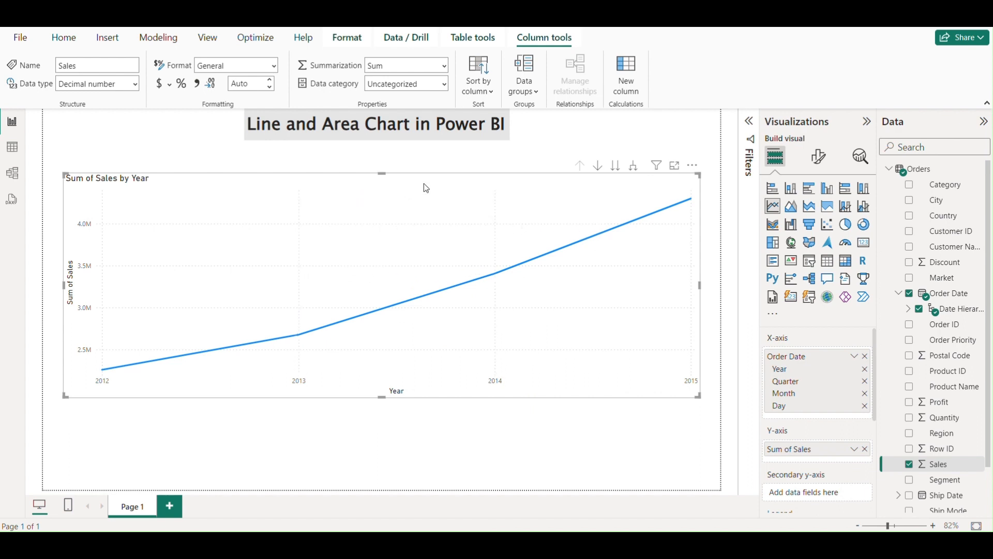
{"action": "mouse_move", "coordinate": [450, 186]}
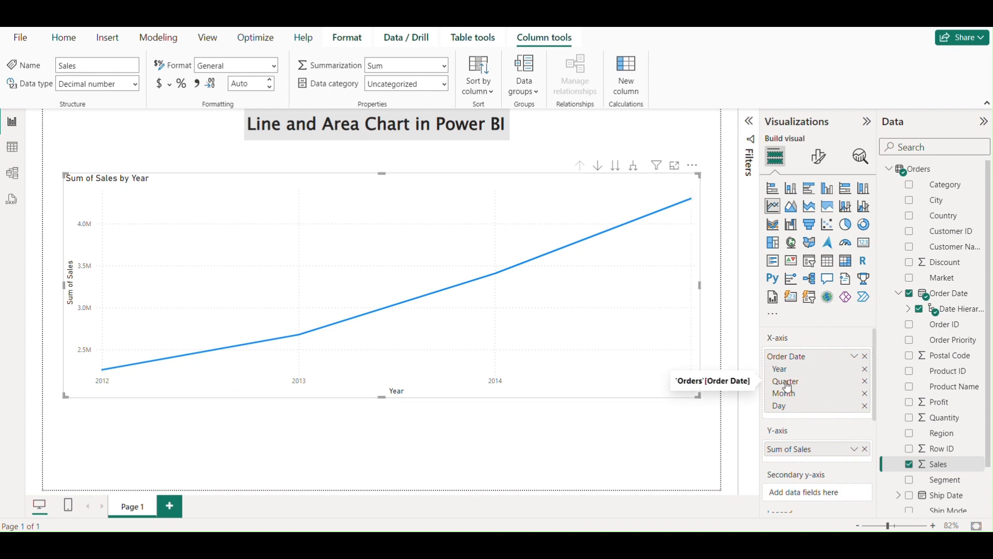
Turn on drill-down mode and take the line chart through Quarter to the Month level of the date hierarchy.
{"action": "left_click", "coordinate": [597, 168]}
{"action": "left_click", "coordinate": [616, 170]}
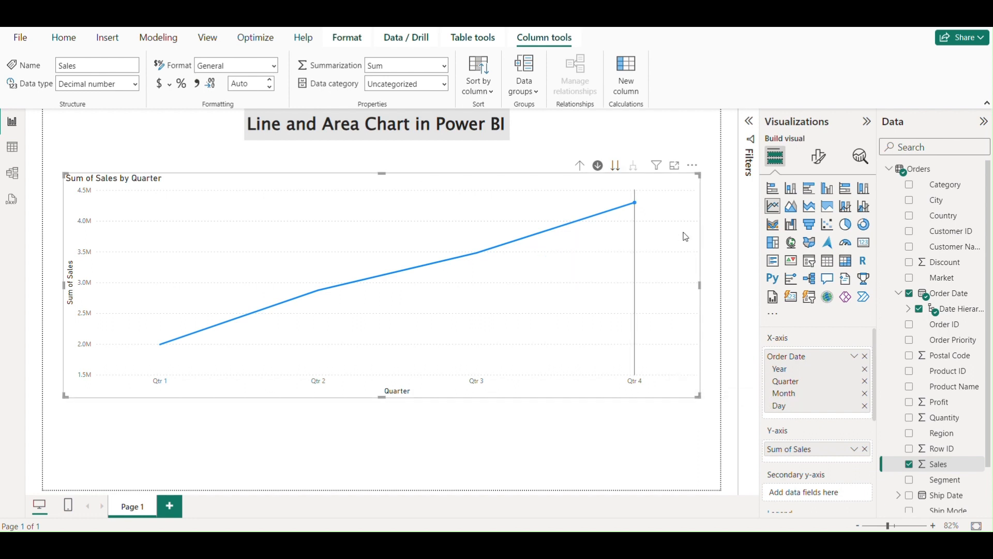
{"action": "left_click", "coordinate": [616, 166]}
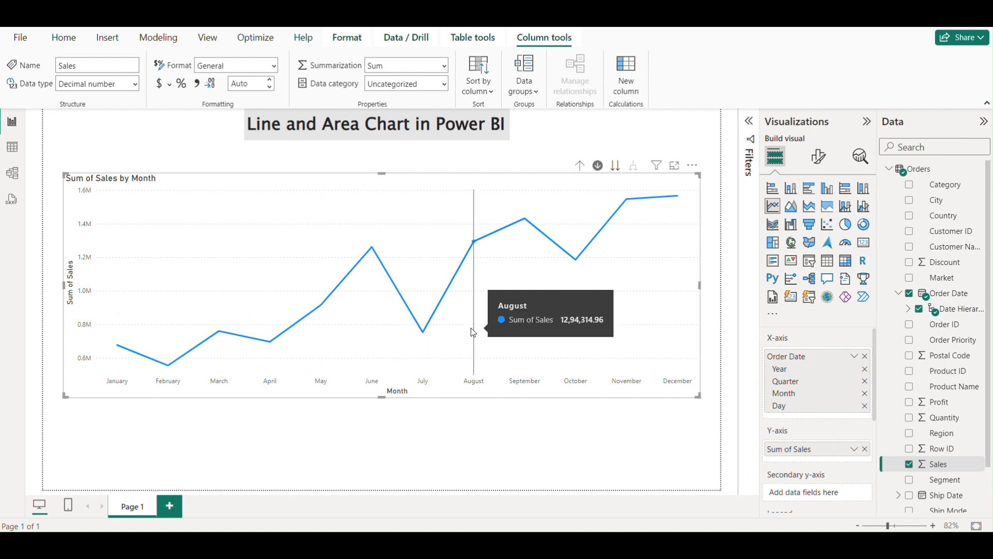
Drill the line chart down to the Day level and back up through Month to the Quarter level.
{"action": "mouse_move", "coordinate": [537, 307]}
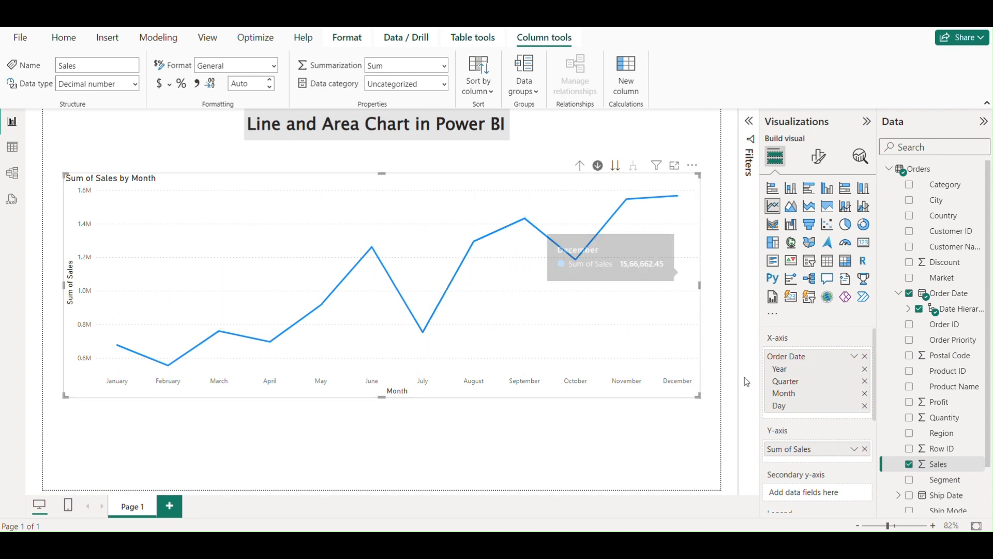
{"action": "left_click", "coordinate": [615, 166]}
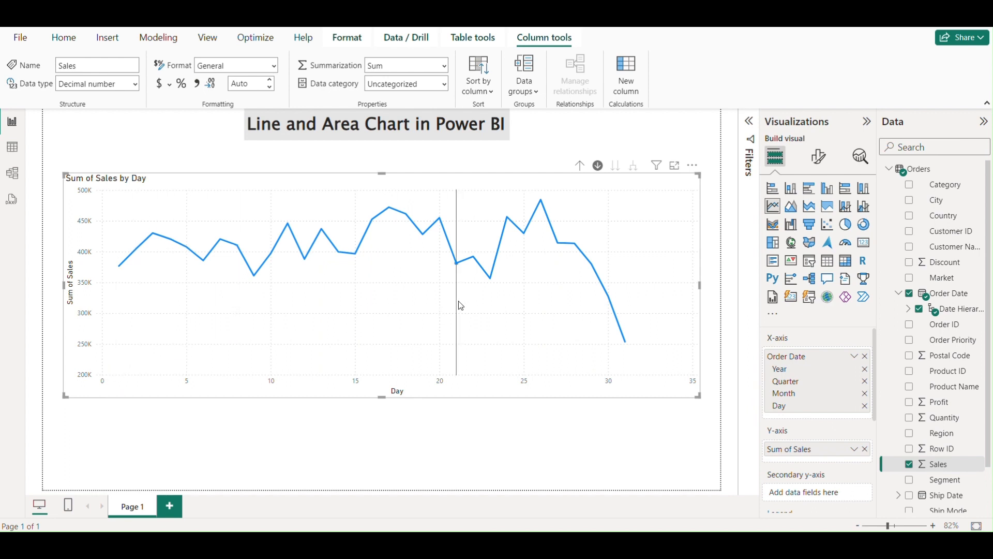
{"action": "left_click", "coordinate": [581, 166]}
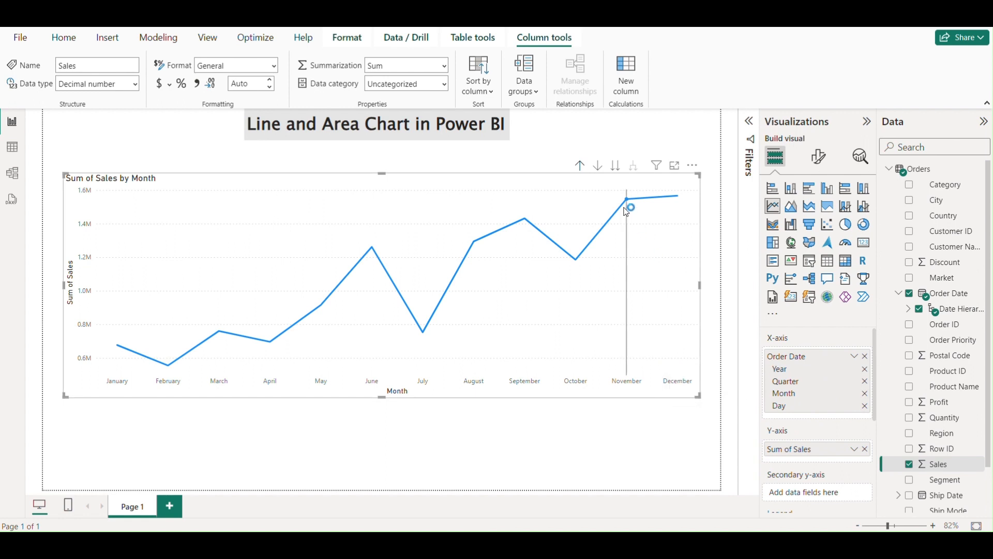
{"action": "left_click", "coordinate": [581, 165]}
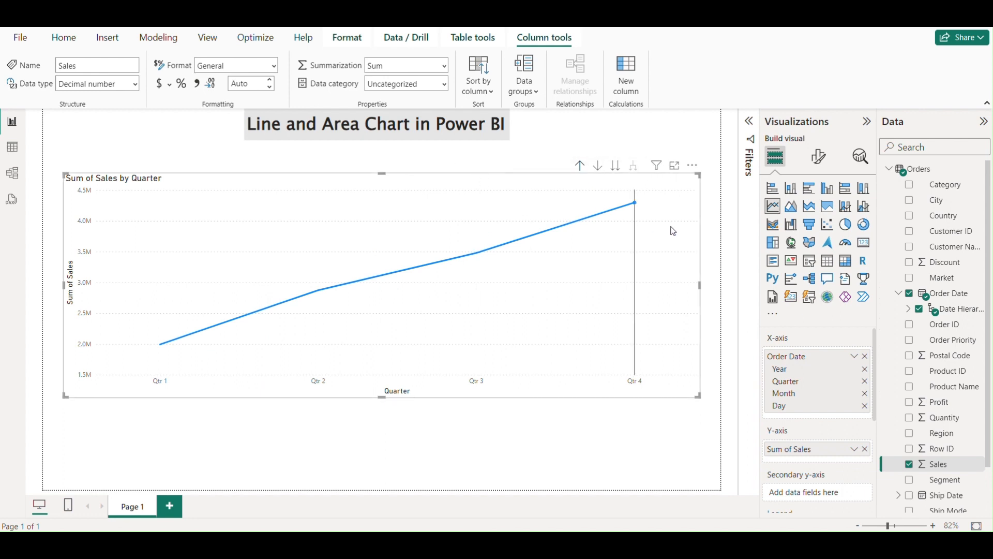
{"action": "mouse_move", "coordinate": [543, 234]}
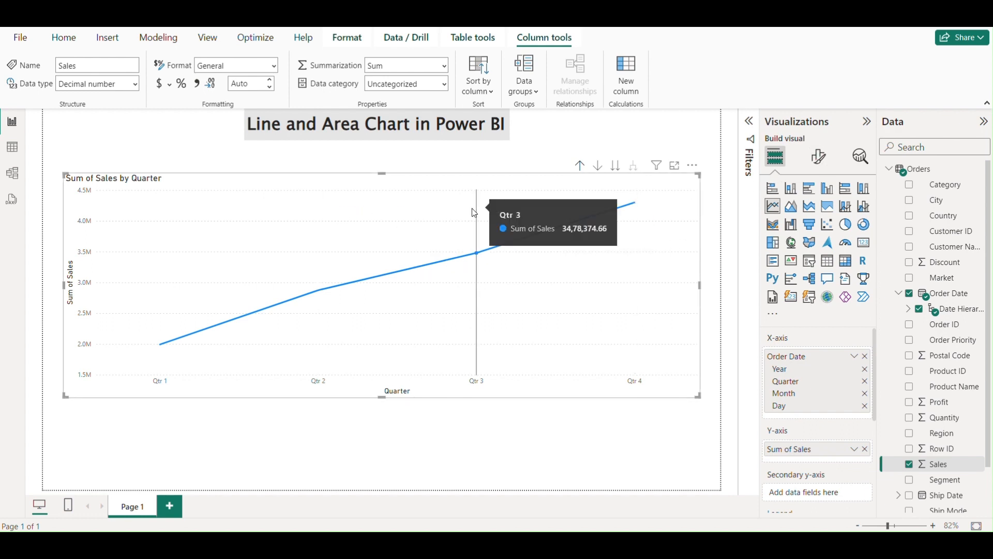
Review the X-axis value and title formatting of the line chart, switching the axis title off and on again.
{"action": "left_click", "coordinate": [817, 156]}
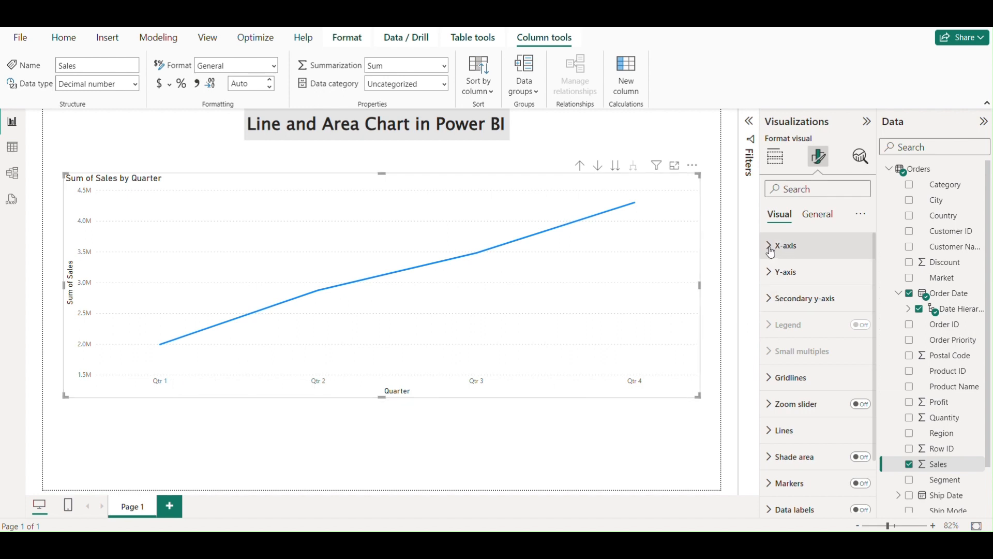
{"action": "left_click", "coordinate": [782, 258]}
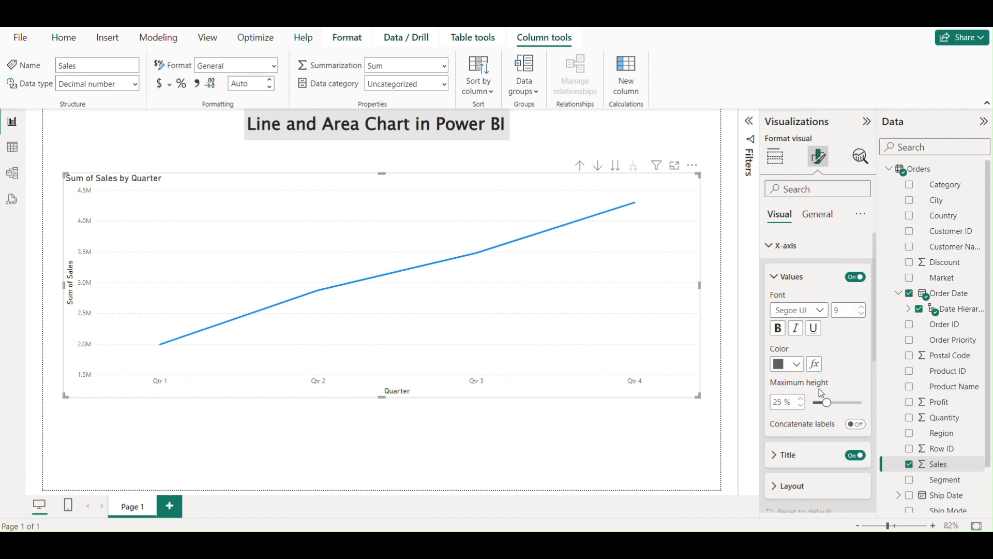
{"action": "scroll", "coordinate": [838, 389], "scroll_direction": "down", "scroll_amount": 2}
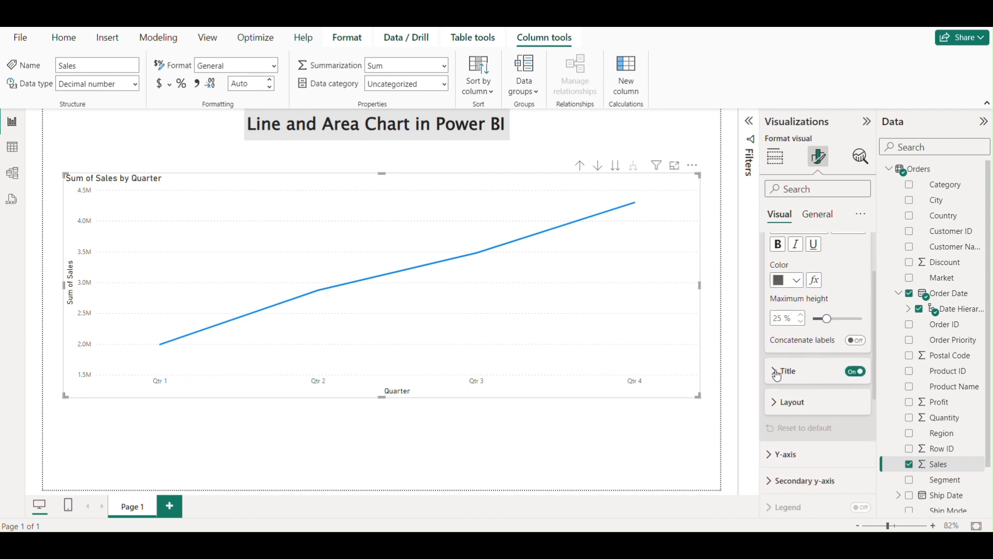
{"action": "left_click", "coordinate": [776, 372]}
{"action": "scroll", "coordinate": [811, 376], "scroll_direction": "down", "scroll_amount": 1}
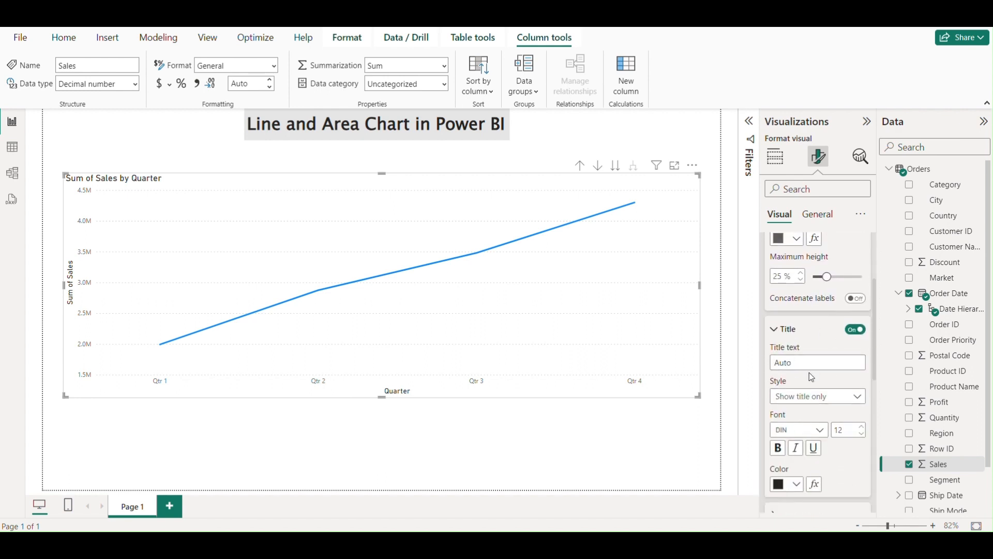
{"action": "left_click", "coordinate": [859, 331]}
{"action": "left_click", "coordinate": [859, 332]}
{"action": "scroll", "coordinate": [827, 375], "scroll_direction": "down", "scroll_amount": 2}
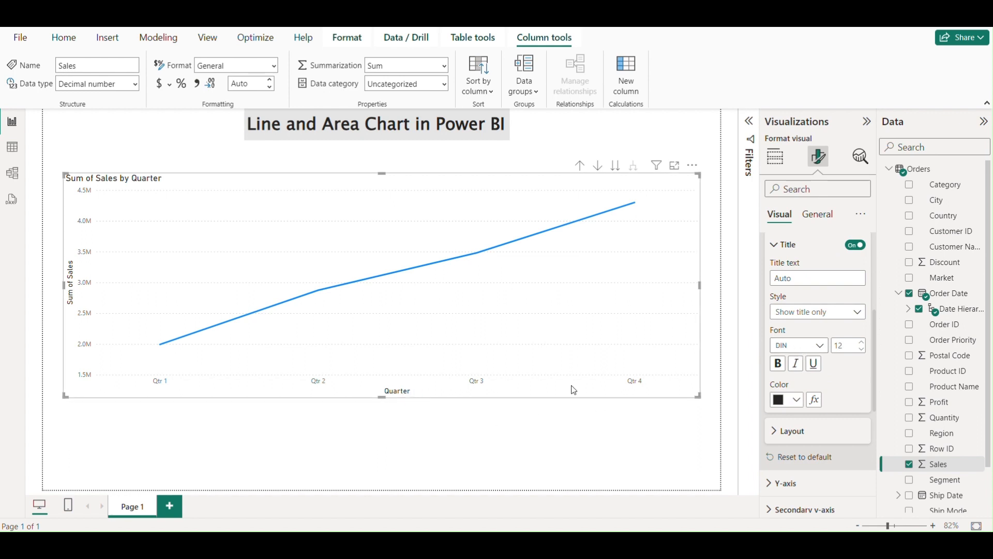
{"action": "scroll", "coordinate": [858, 330], "scroll_direction": "up", "scroll_amount": 5}
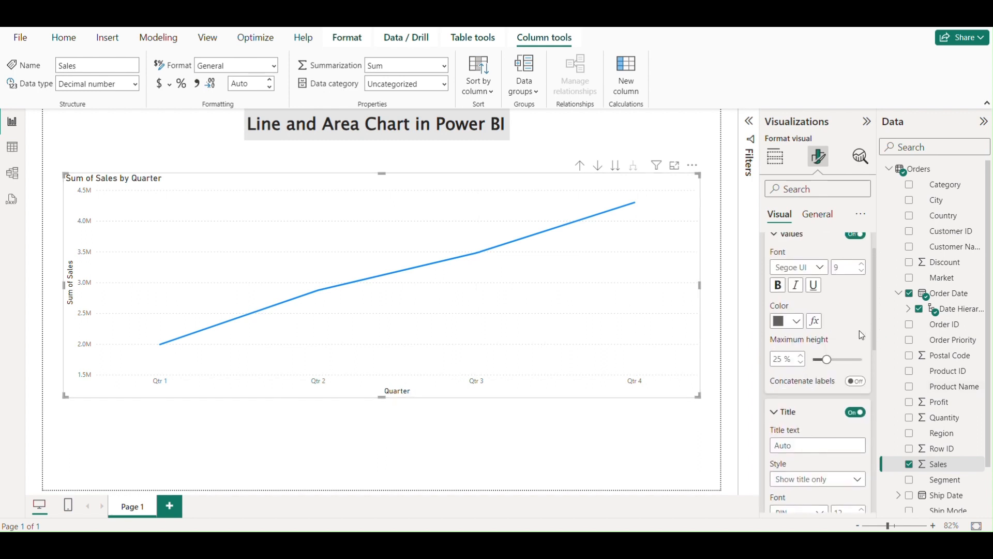
{"action": "left_click", "coordinate": [776, 247]}
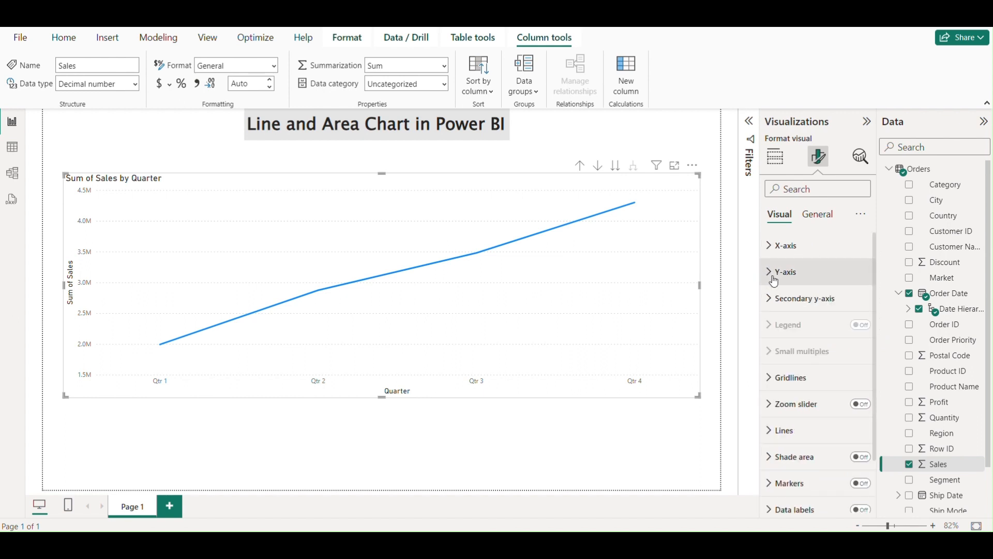
Review the Y-axis range, value and title formatting, switching the Y-axis title off and on again.
{"action": "left_click", "coordinate": [776, 273]}
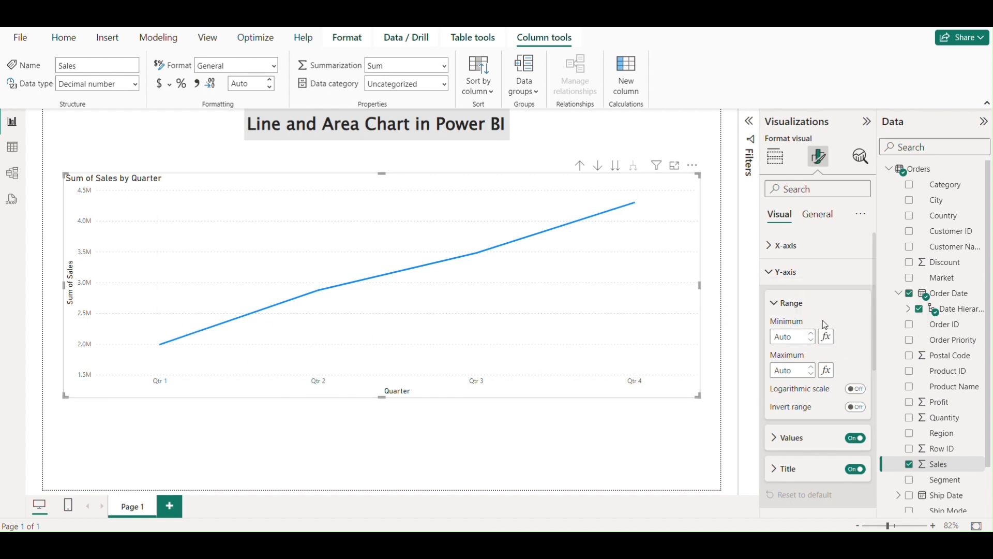
{"action": "scroll", "coordinate": [824, 324], "scroll_direction": "down", "scroll_amount": 3}
{"action": "left_click", "coordinate": [775, 354]}
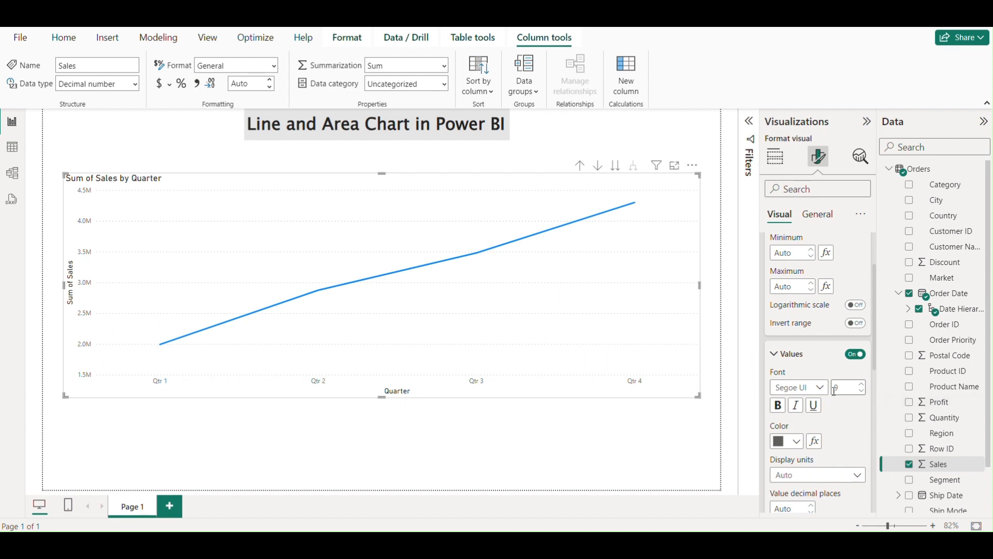
{"action": "scroll", "coordinate": [834, 390], "scroll_direction": "down", "scroll_amount": 4}
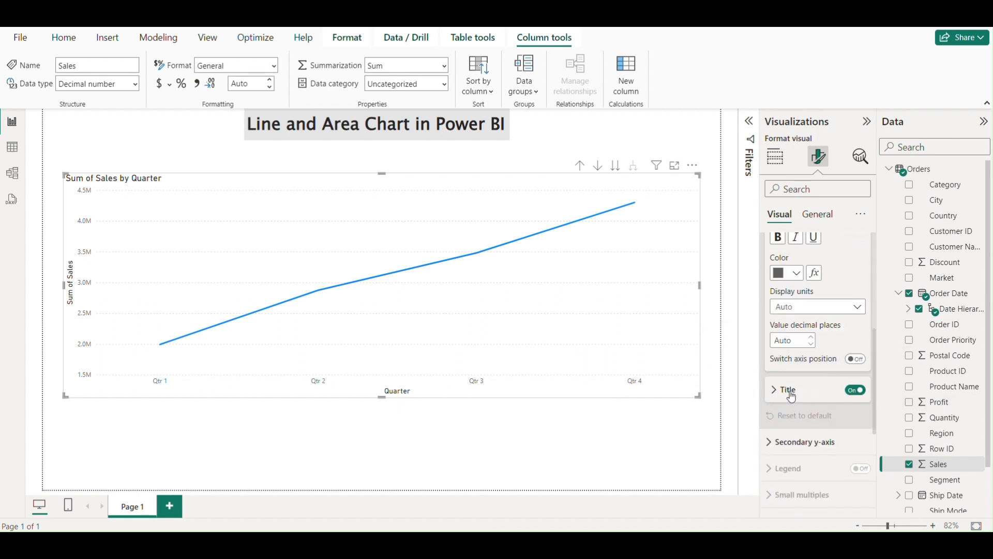
{"action": "left_click", "coordinate": [855, 390]}
{"action": "left_click", "coordinate": [857, 391]}
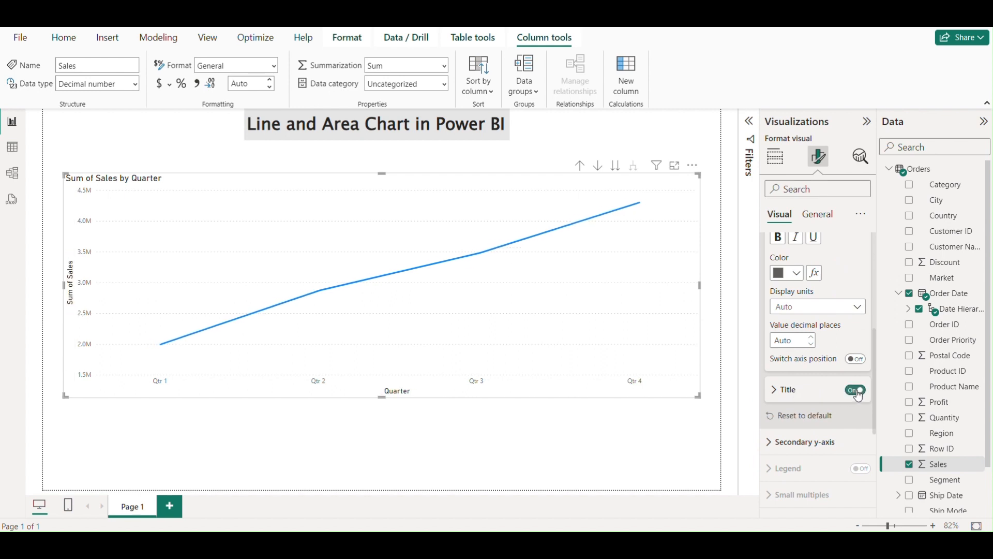
{"action": "left_click", "coordinate": [784, 390]}
{"action": "scroll", "coordinate": [812, 390], "scroll_direction": "down", "scroll_amount": 2}
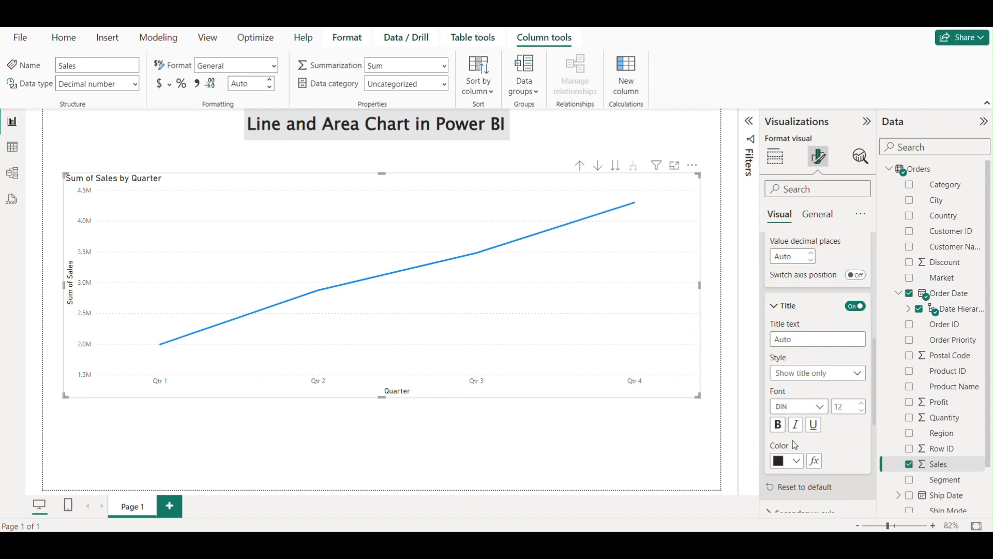
{"action": "scroll", "coordinate": [851, 414], "scroll_direction": "down", "scroll_amount": 4}
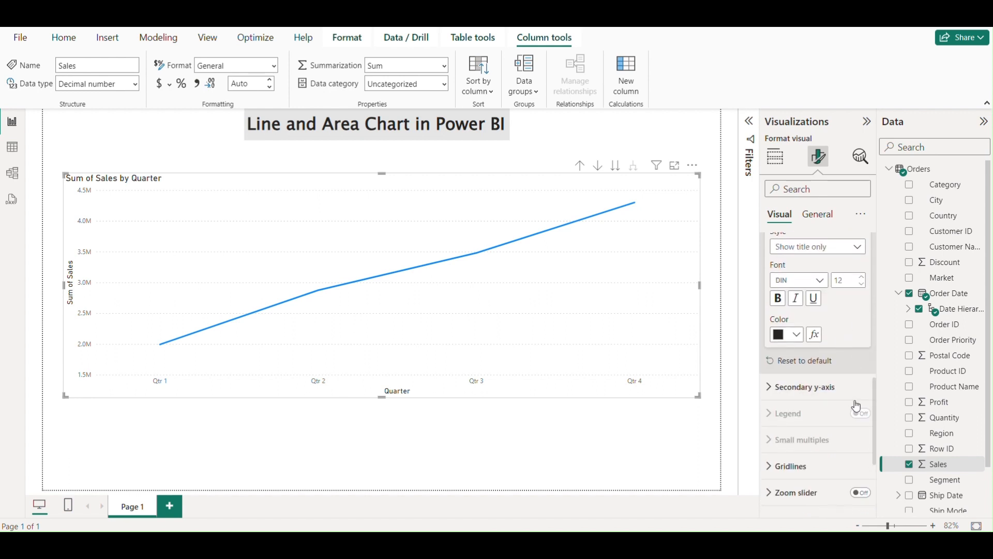
{"action": "scroll", "coordinate": [853, 401], "scroll_direction": "up", "scroll_amount": 2}
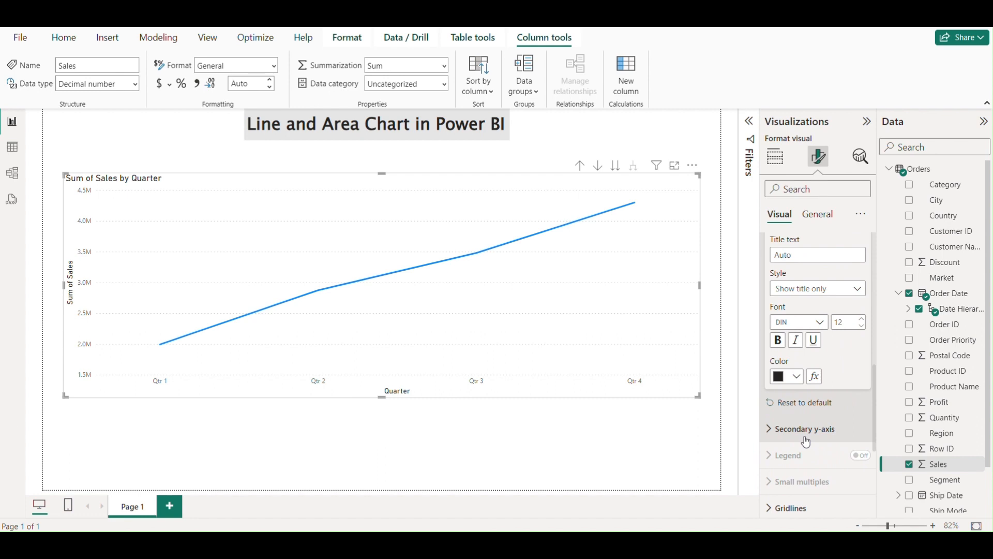
{"action": "scroll", "coordinate": [806, 441], "scroll_direction": "down", "scroll_amount": 2}
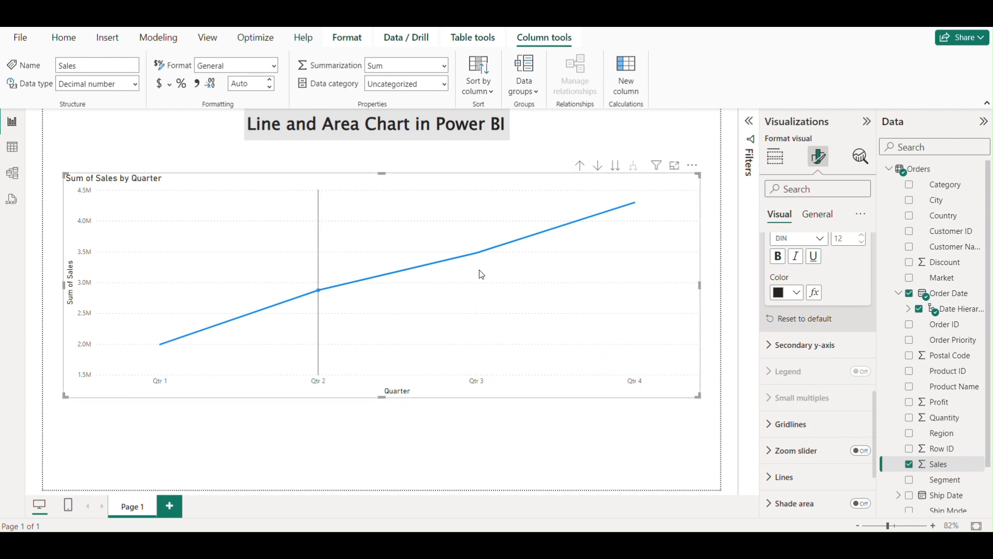
{"action": "mouse_move", "coordinate": [462, 289]}
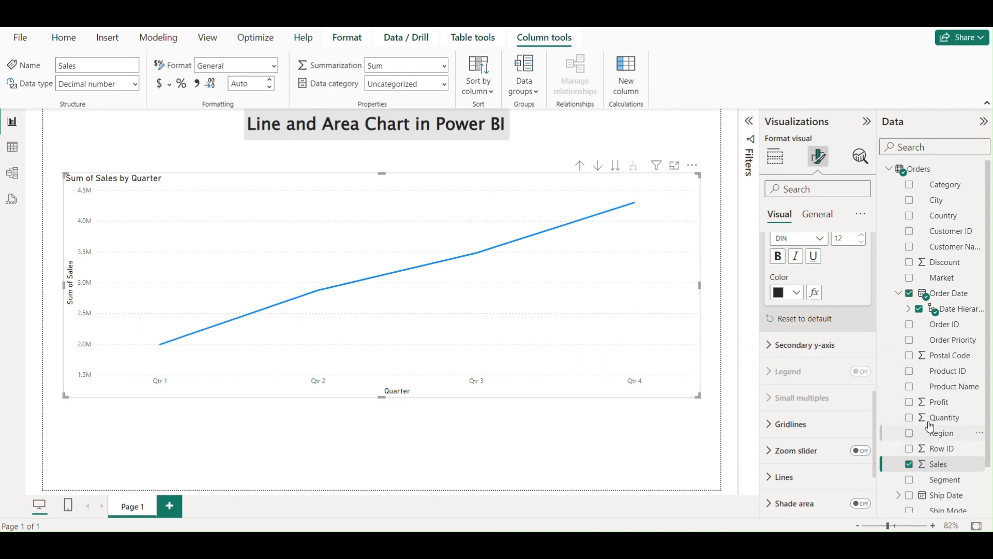
Hide the line chart's horizontal gridlines and show them again.
{"action": "scroll", "coordinate": [823, 386], "scroll_direction": "down", "scroll_amount": 3}
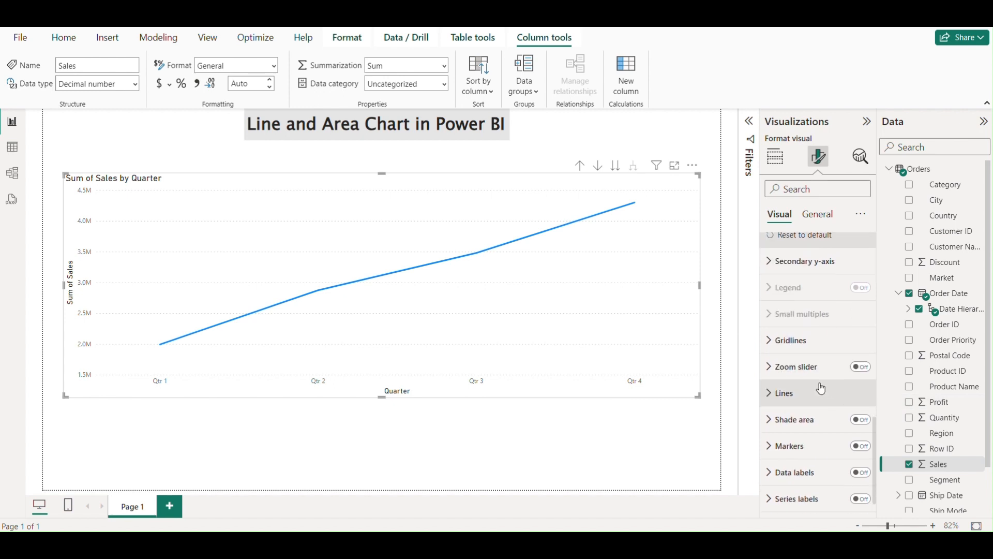
{"action": "left_click", "coordinate": [771, 341]}
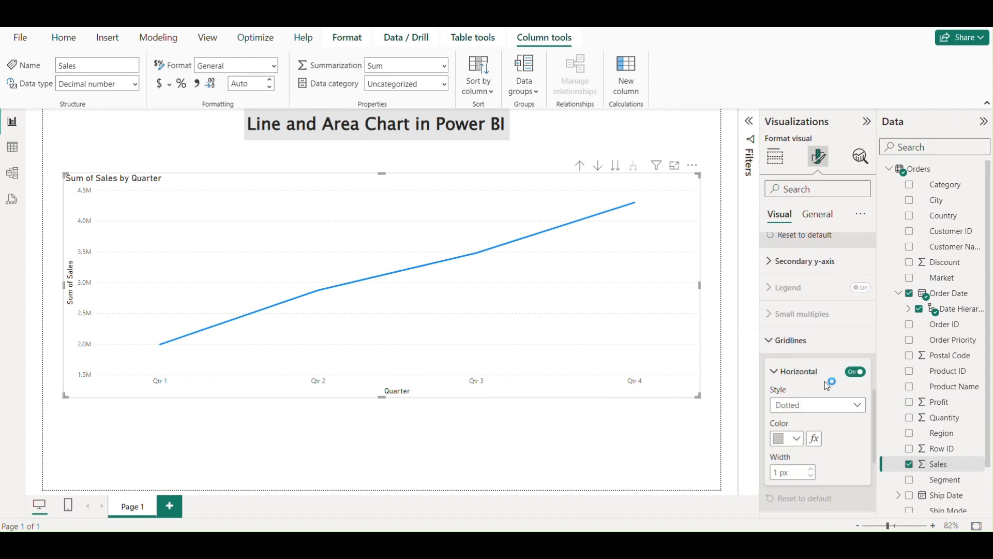
{"action": "scroll", "coordinate": [864, 376], "scroll_direction": "down", "scroll_amount": 3}
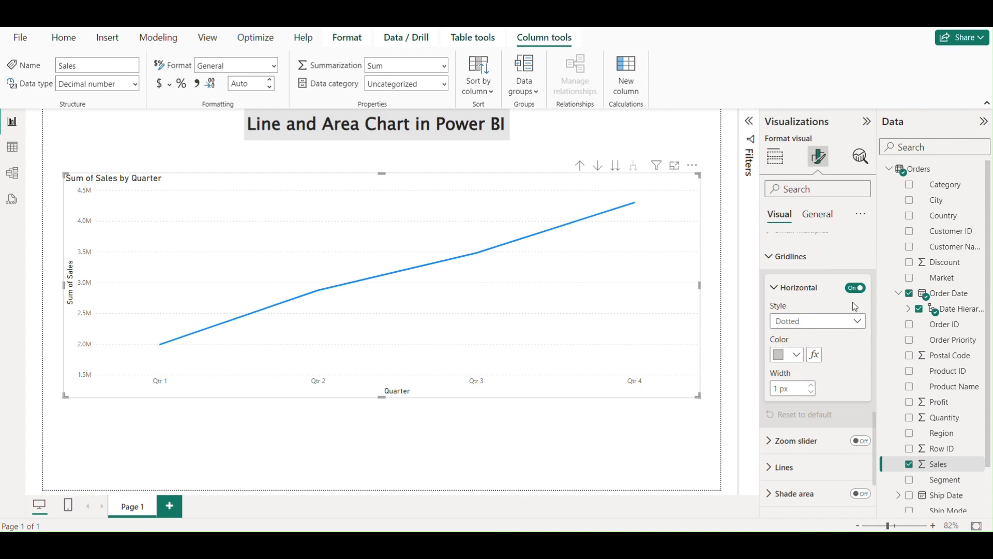
{"action": "left_click", "coordinate": [857, 288]}
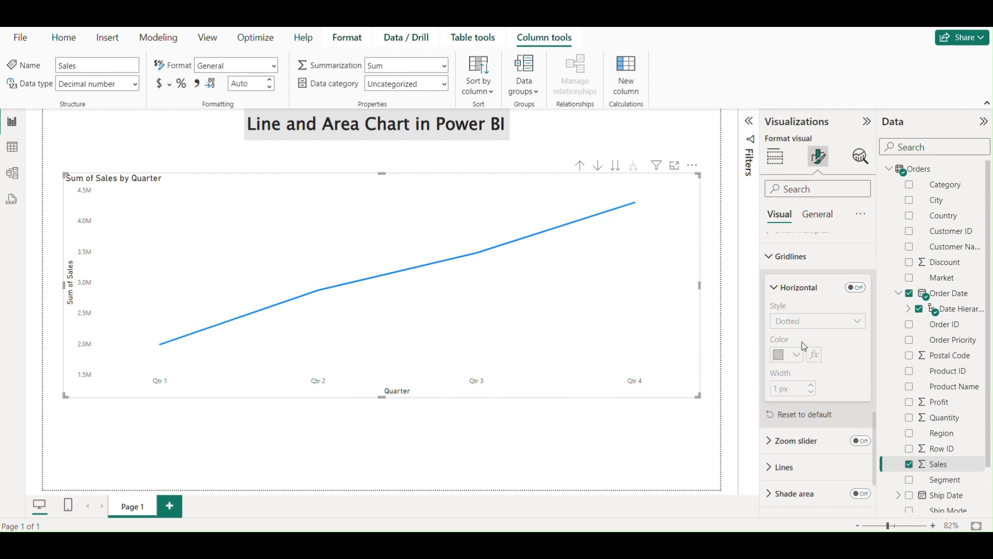
{"action": "left_click", "coordinate": [856, 288]}
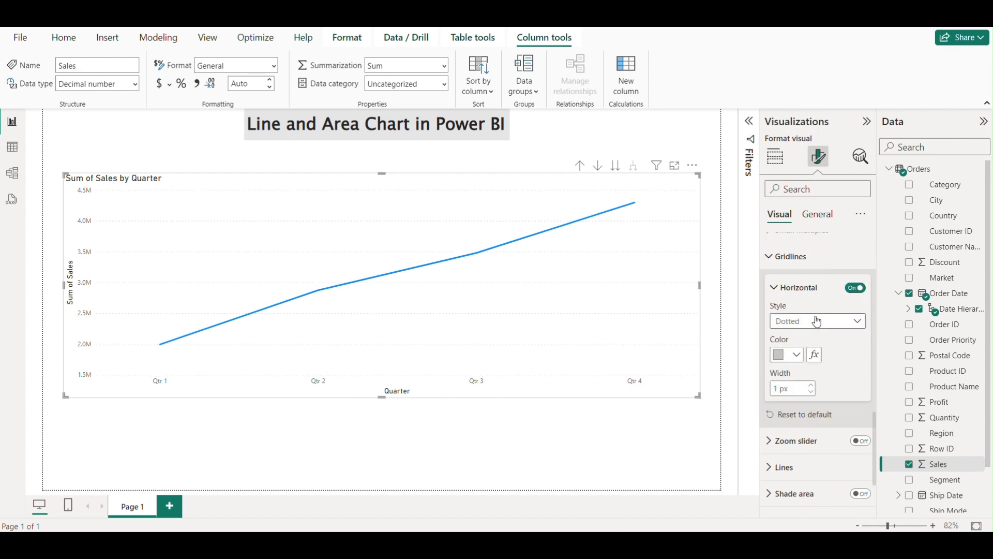
Try the Solid and Dashed styles on the horizontal gridlines and return them to Dotted.
{"action": "left_click", "coordinate": [817, 322]}
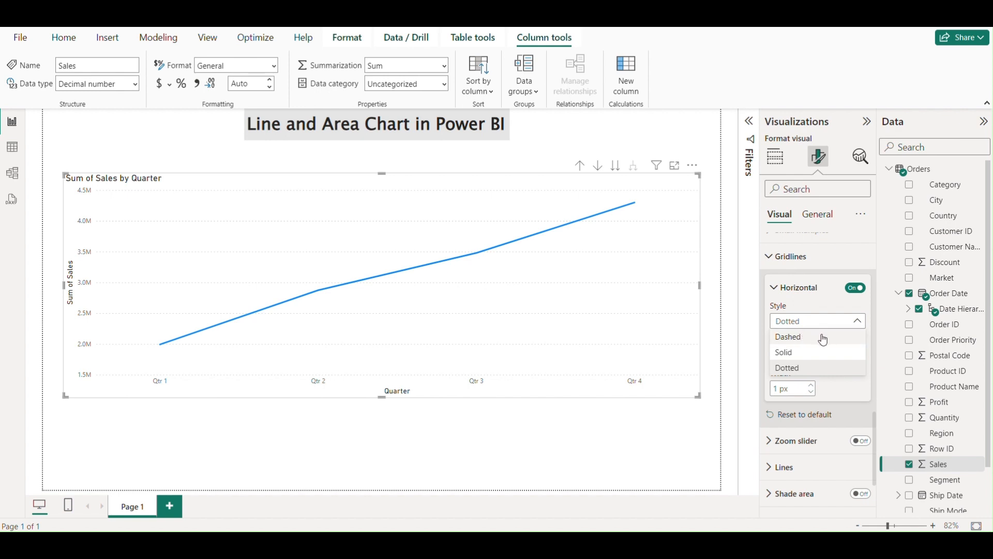
{"action": "left_click", "coordinate": [790, 354]}
{"action": "left_click", "coordinate": [797, 355]}
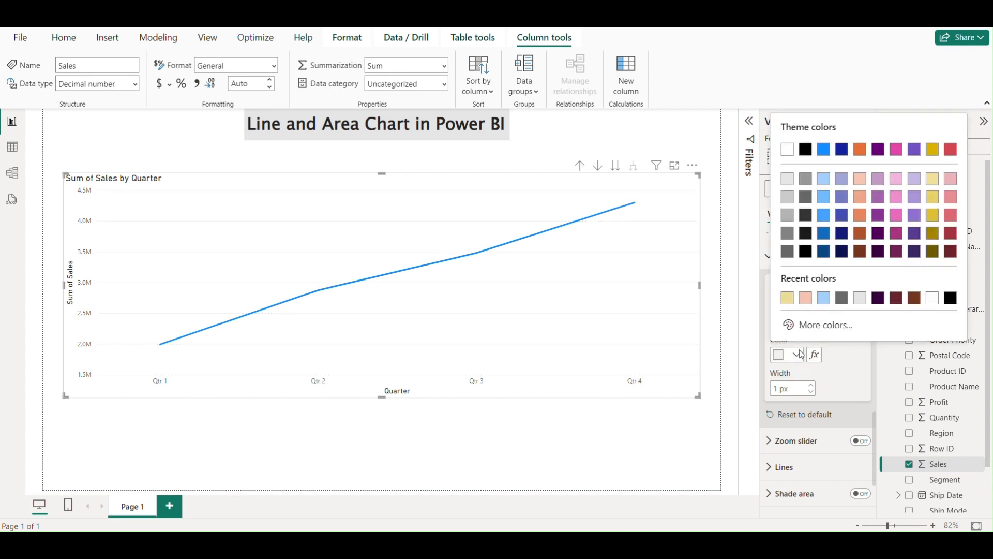
{"action": "left_click", "coordinate": [838, 360]}
{"action": "left_click", "coordinate": [808, 326]}
{"action": "left_click", "coordinate": [800, 337]}
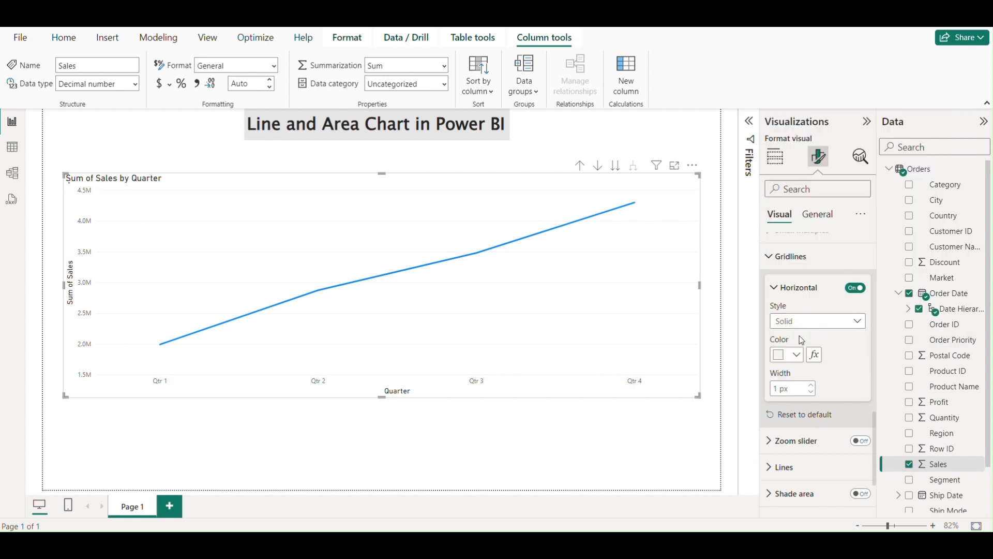
{"action": "left_click", "coordinate": [805, 326]}
{"action": "left_click", "coordinate": [795, 366]}
{"action": "scroll", "coordinate": [816, 381], "scroll_direction": "down", "scroll_amount": 2}
{"action": "scroll", "coordinate": [822, 371], "scroll_direction": "up", "scroll_amount": 3}
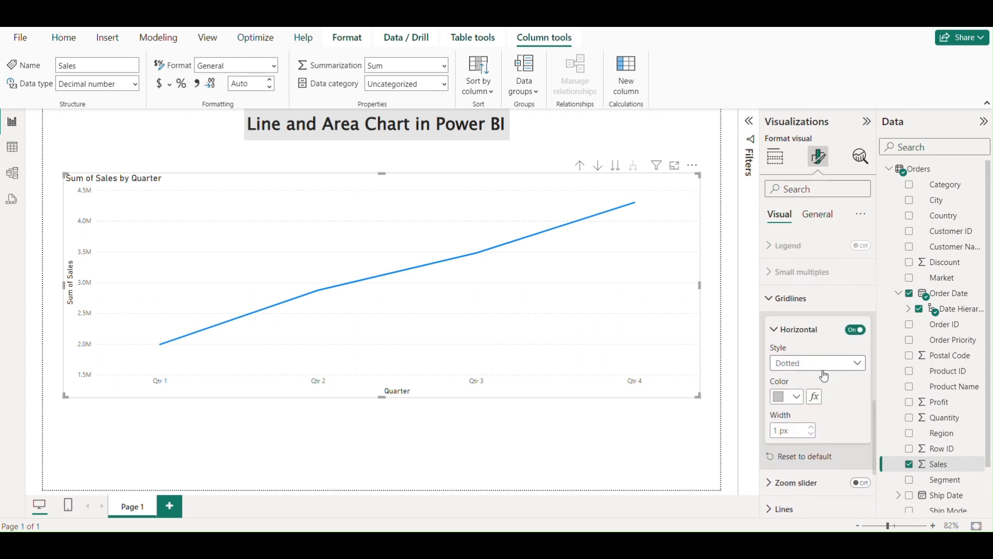
{"action": "scroll", "coordinate": [825, 376], "scroll_direction": "down", "scroll_amount": 1}
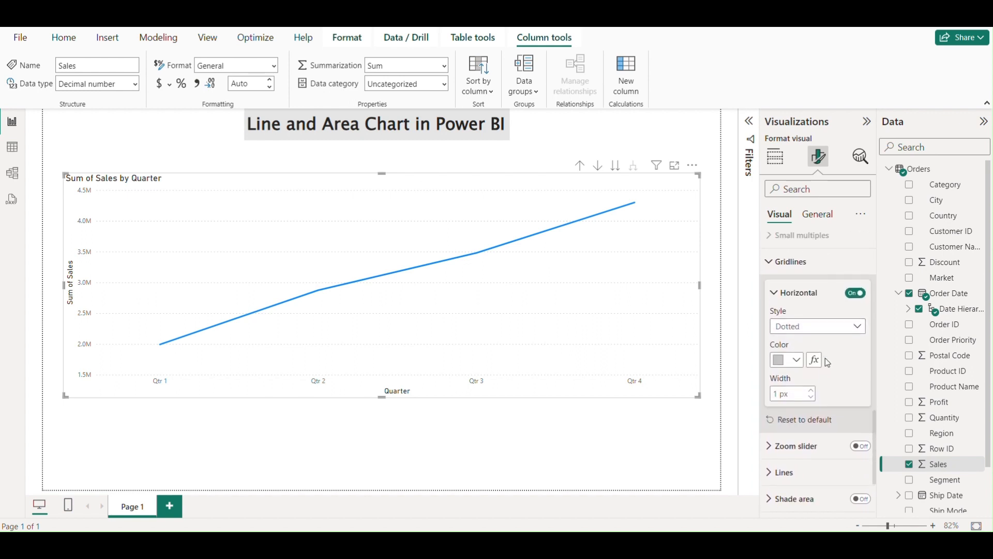
{"action": "left_click", "coordinate": [774, 288]}
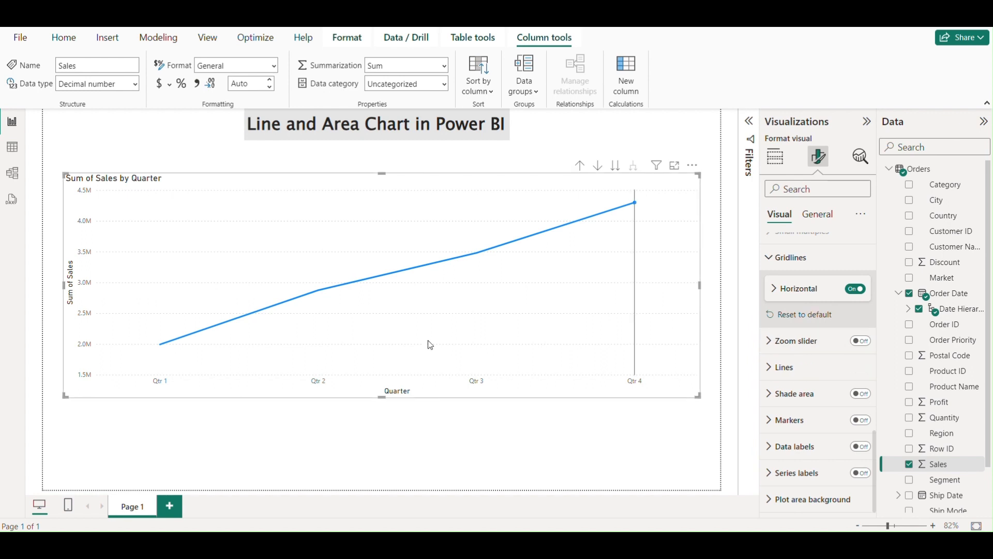
Try the zoom slider on the line chart by adjusting its lower Y-axis limit, and switch the slider off again.
{"action": "left_click", "coordinate": [861, 342]}
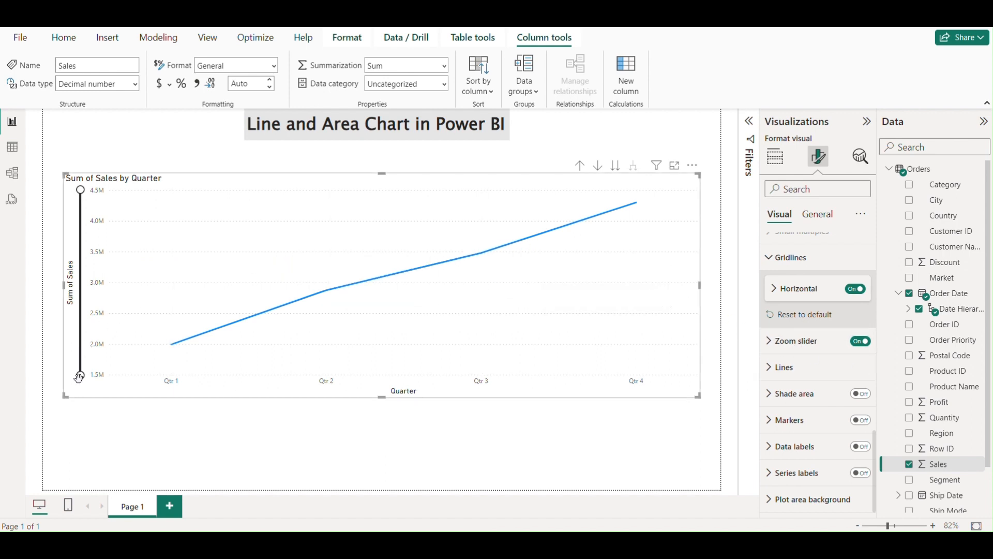
{"action": "mouse_move", "coordinate": [80, 374]}
{"action": "left_mouse_down"}
{"action": "mouse_move", "coordinate": [81, 268]}
{"action": "mouse_move", "coordinate": [78, 376]}
{"action": "left_mouse_up"}
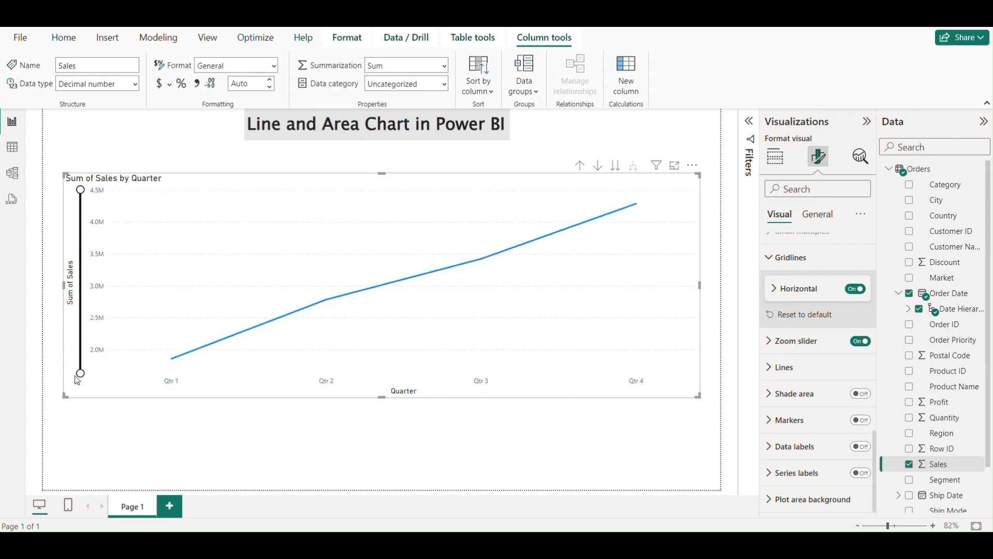
{"action": "left_click", "coordinate": [865, 343]}
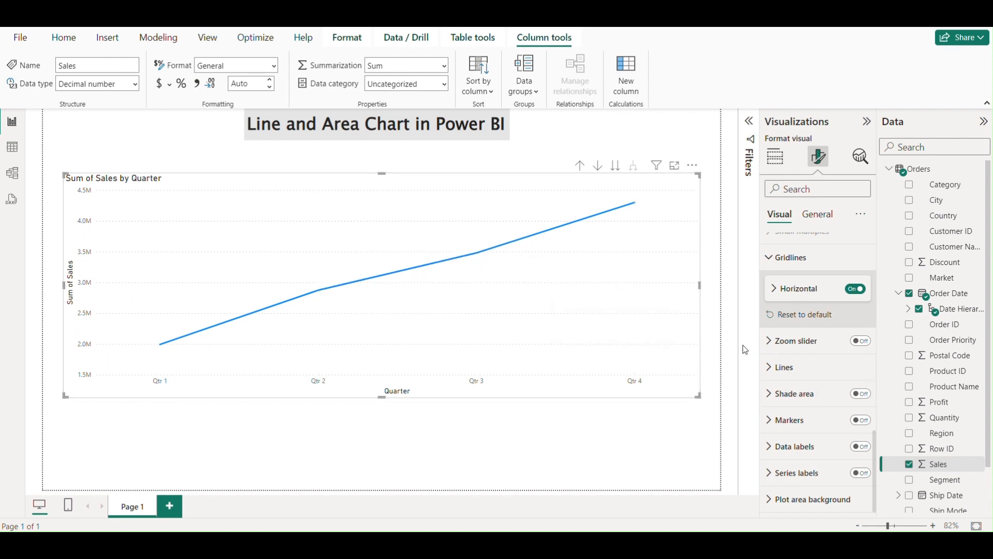
Review the line style and join type options for the chart's lines, keeping Solid and Round.
{"action": "left_click", "coordinate": [771, 369]}
{"action": "scroll", "coordinate": [789, 321], "scroll_direction": "down", "scroll_amount": 2}
{"action": "scroll", "coordinate": [796, 331], "scroll_direction": "down", "scroll_amount": 1}
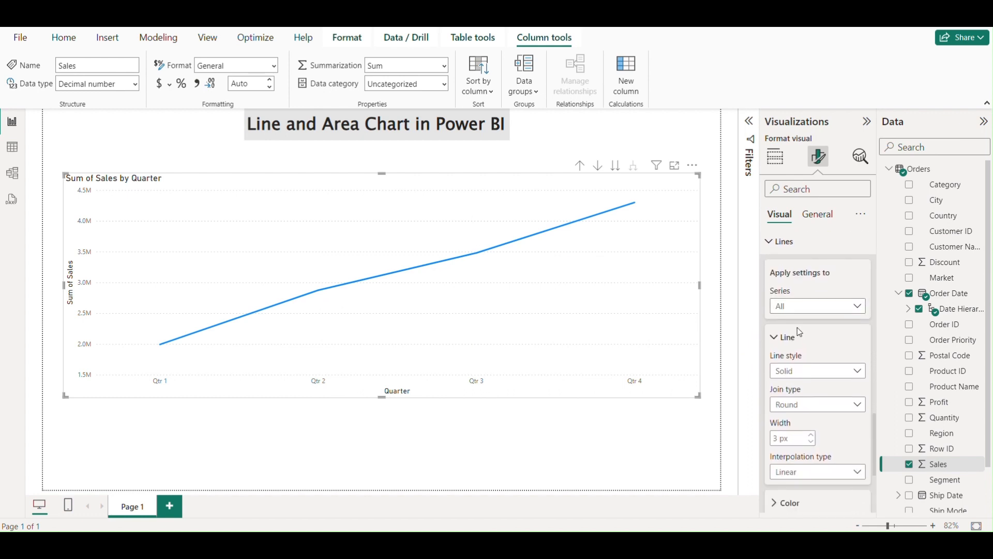
{"action": "scroll", "coordinate": [800, 331], "scroll_direction": "down", "scroll_amount": 1}
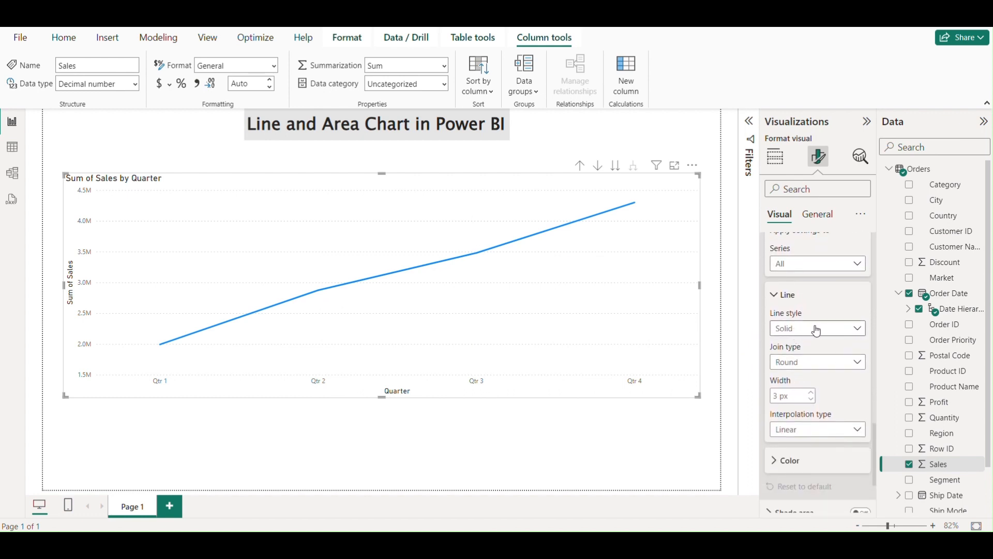
{"action": "left_click", "coordinate": [816, 329]}
{"action": "left_click", "coordinate": [802, 359]}
{"action": "left_click", "coordinate": [794, 364]}
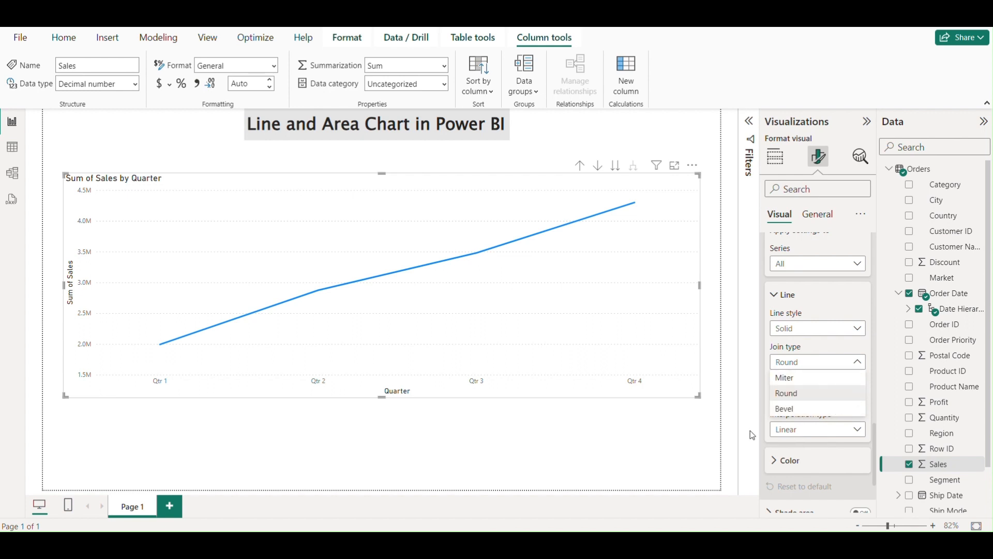
{"action": "left_click", "coordinate": [816, 394]}
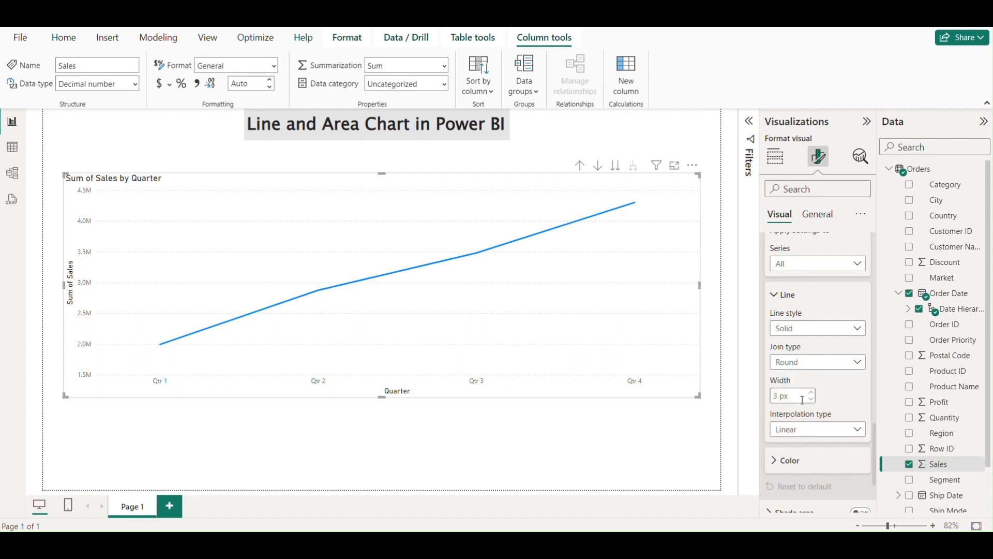
Change the line color for all series to the darkest magenta shade in the theme palette.
{"action": "scroll", "coordinate": [822, 399], "scroll_direction": "down", "scroll_amount": 3}
{"action": "left_click", "coordinate": [777, 348]}
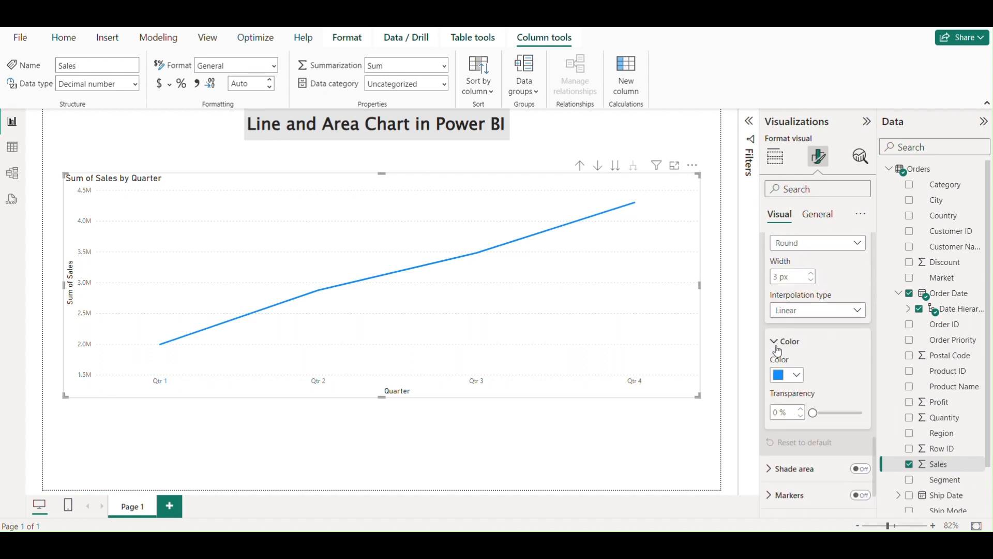
{"action": "left_click", "coordinate": [790, 380]}
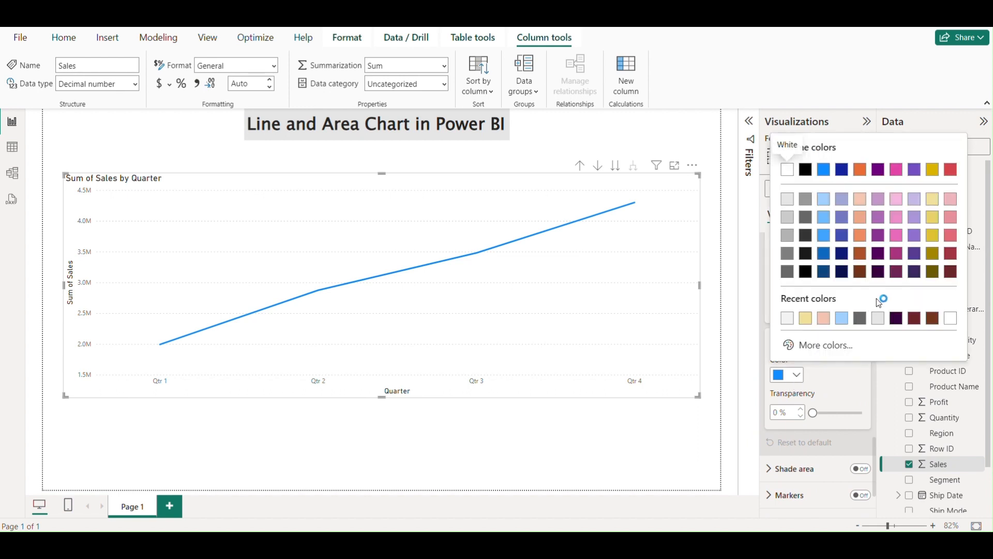
{"action": "left_click", "coordinate": [894, 273]}
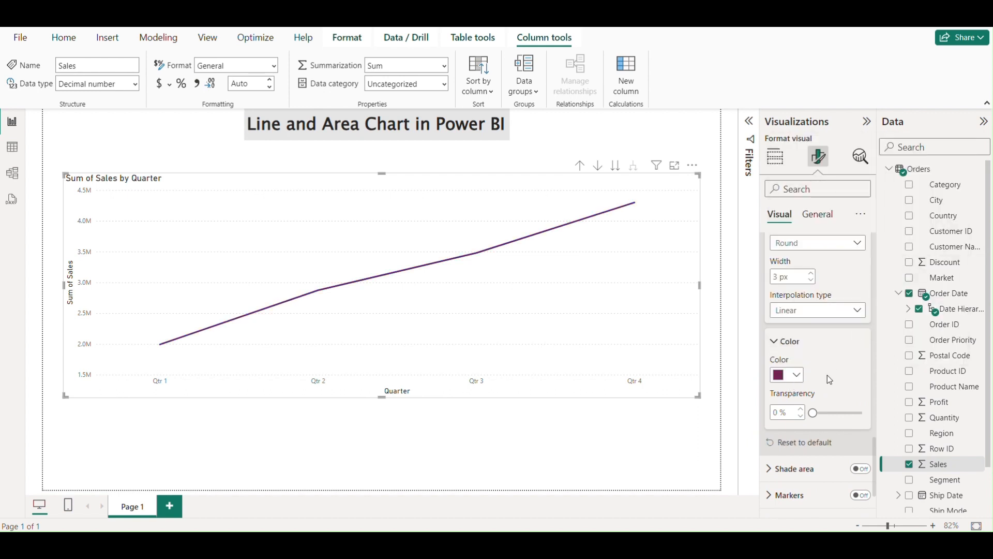
{"action": "scroll", "coordinate": [807, 373], "scroll_direction": "down", "scroll_amount": 2}
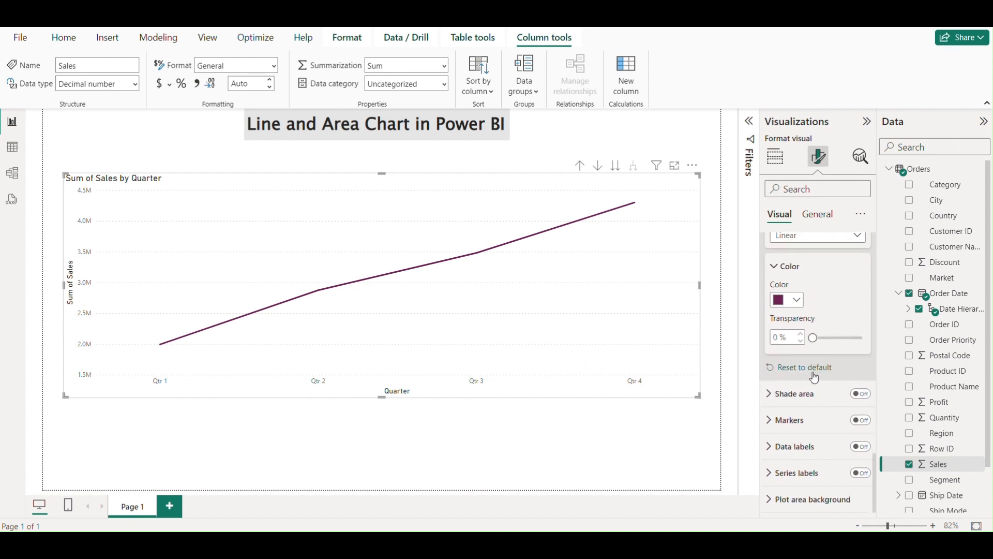
{"action": "scroll", "coordinate": [801, 371], "scroll_direction": "up", "scroll_amount": 5}
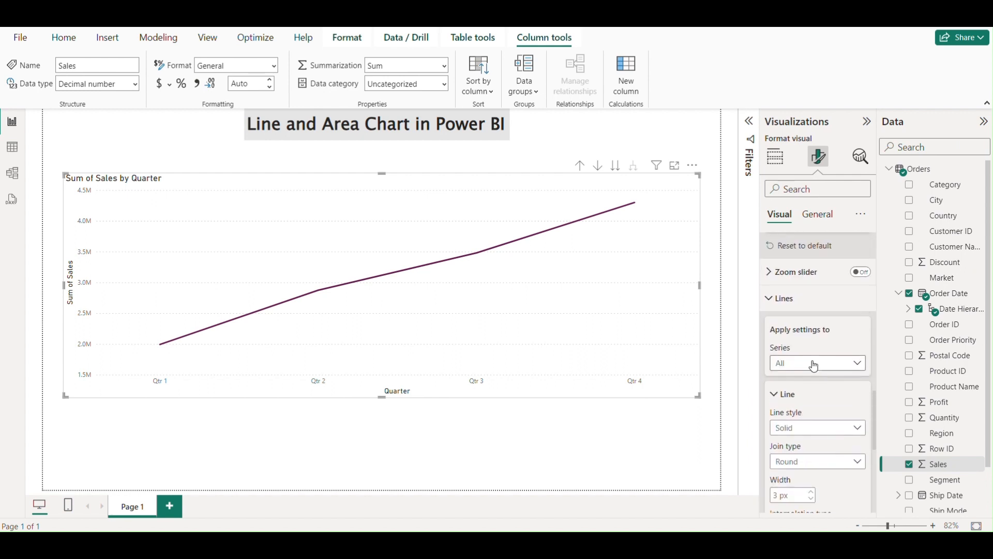
{"action": "left_click", "coordinate": [774, 424]}
{"action": "scroll", "coordinate": [816, 366], "scroll_direction": "down", "scroll_amount": 1}
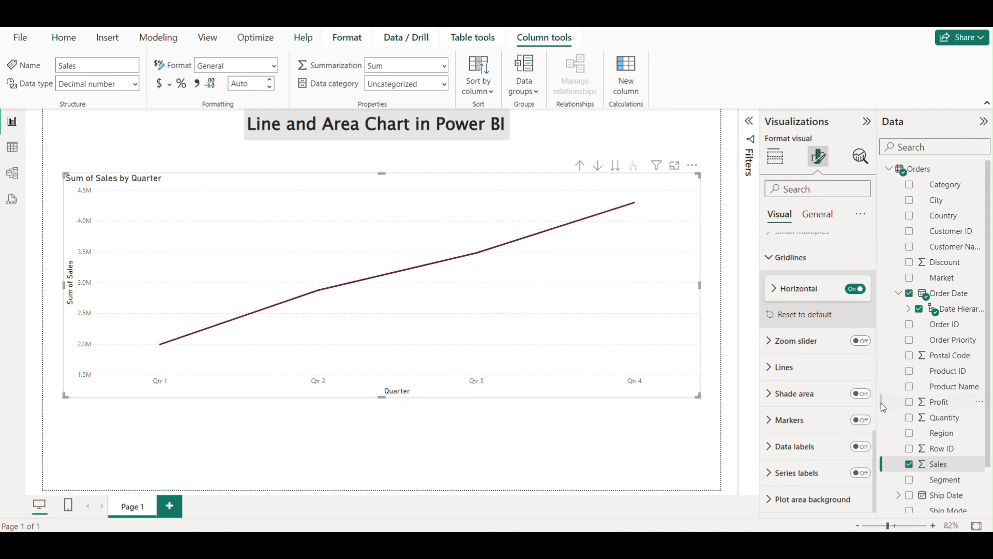
Try the shade area under the line, review its series and color settings, and switch it off again.
{"action": "left_click", "coordinate": [862, 396]}
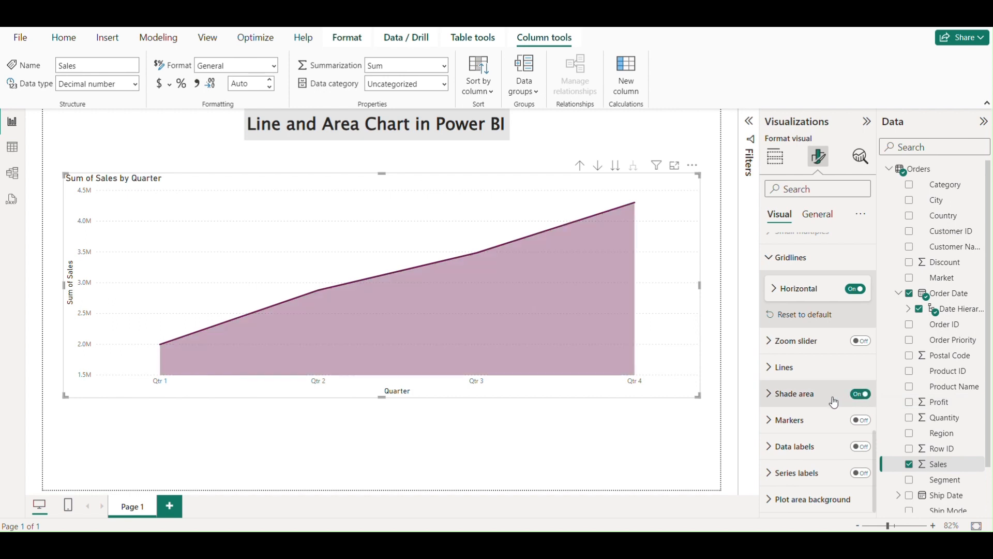
{"action": "left_click", "coordinate": [814, 396]}
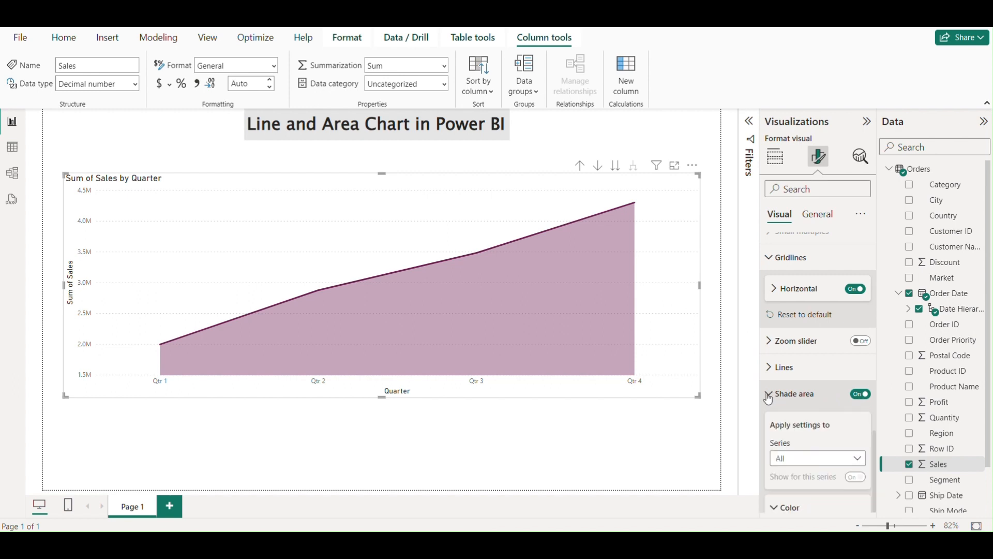
{"action": "scroll", "coordinate": [814, 386], "scroll_direction": "down", "scroll_amount": 3}
{"action": "scroll", "coordinate": [813, 385], "scroll_direction": "up", "scroll_amount": 2}
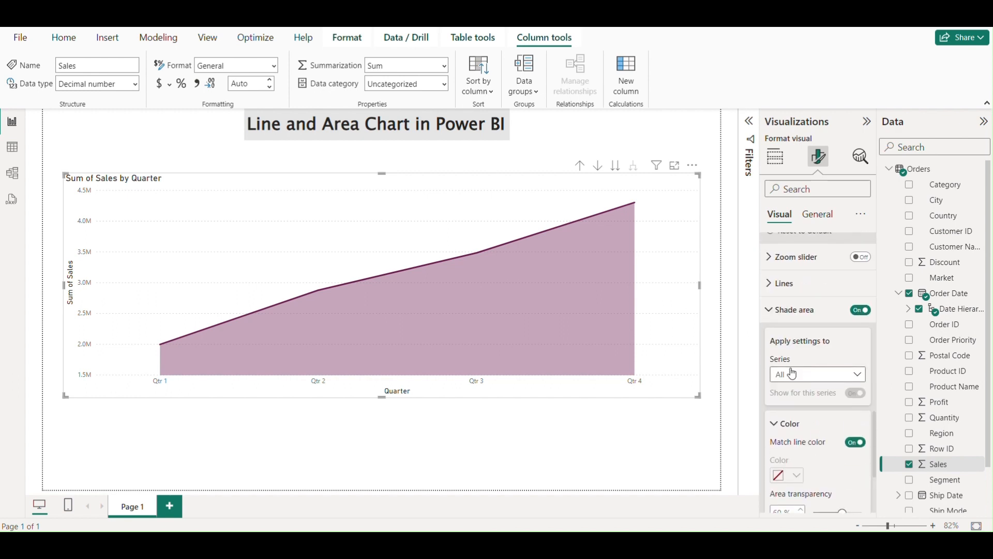
{"action": "left_click", "coordinate": [792, 309]}
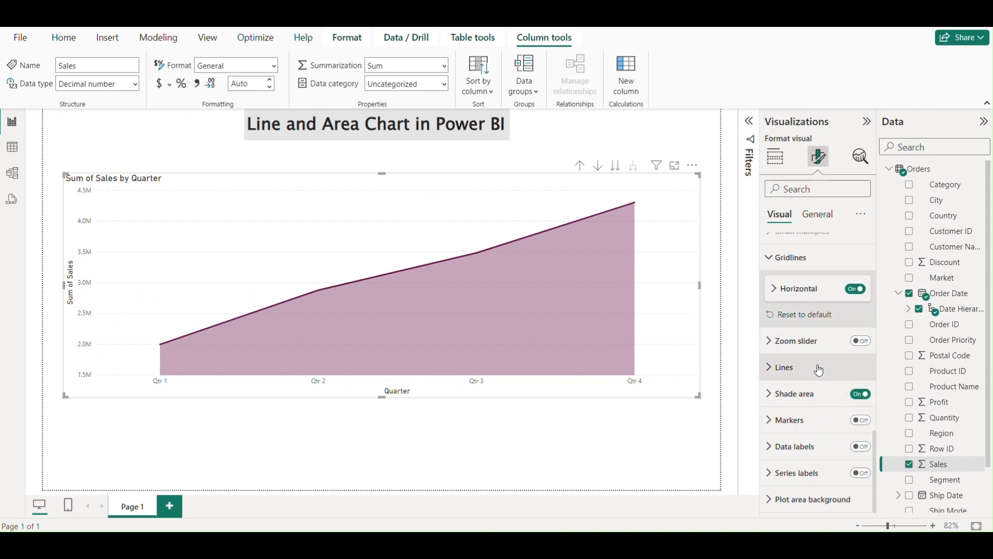
{"action": "left_click", "coordinate": [869, 397]}
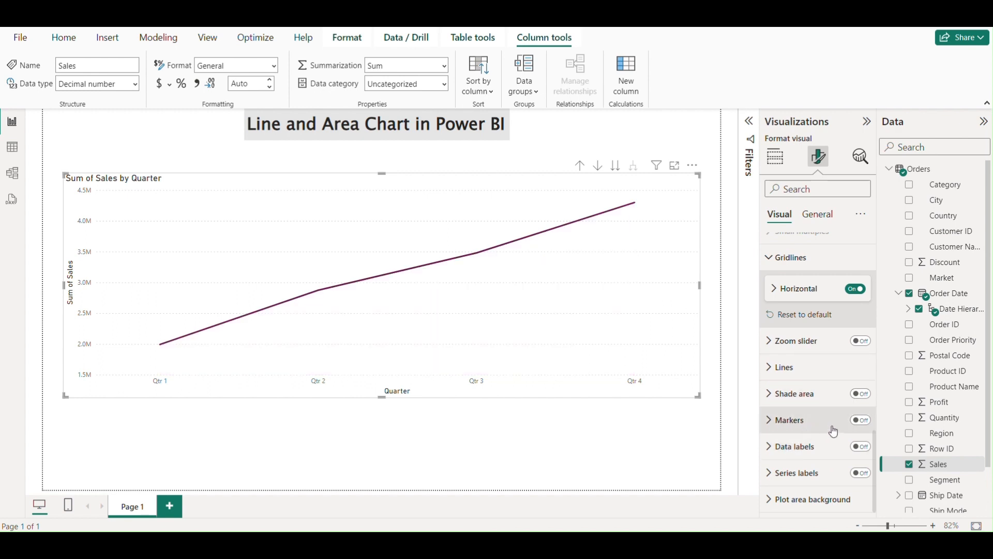
Turn on markers and data labels for the line chart.
{"action": "left_click", "coordinate": [861, 421]}
{"action": "left_click", "coordinate": [861, 447]}
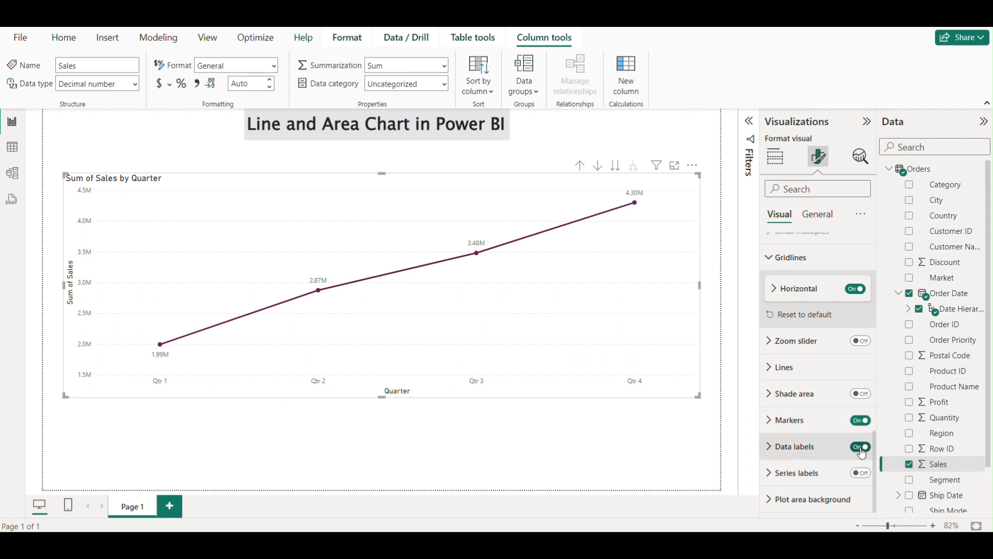
Examine the data label settings, including position, offsets, value font, color, display units and the remaining label option groups.
{"action": "left_click", "coordinate": [775, 448]}
{"action": "scroll", "coordinate": [792, 401], "scroll_direction": "down", "scroll_amount": 3}
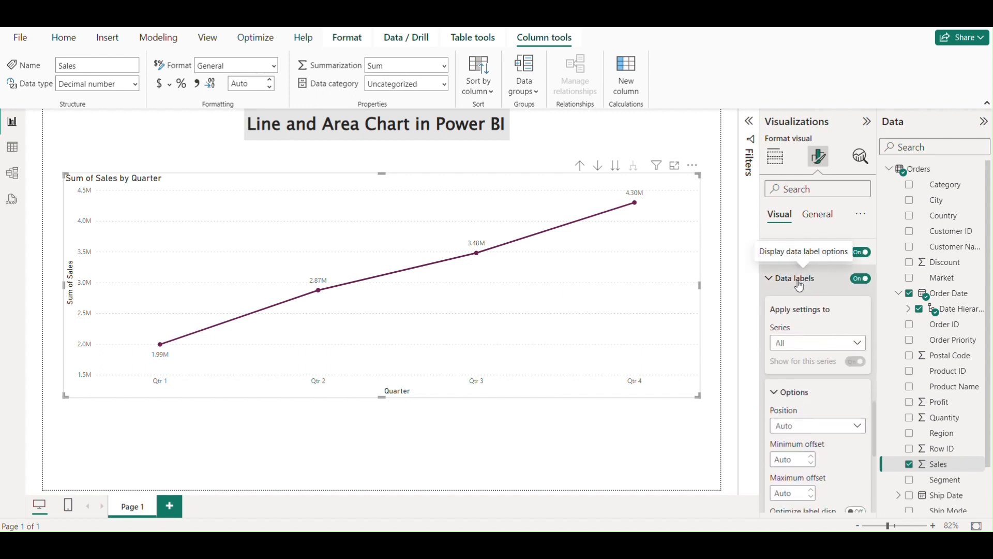
{"action": "scroll", "coordinate": [800, 286], "scroll_direction": "down", "scroll_amount": 1}
{"action": "scroll", "coordinate": [808, 378], "scroll_direction": "down", "scroll_amount": 2}
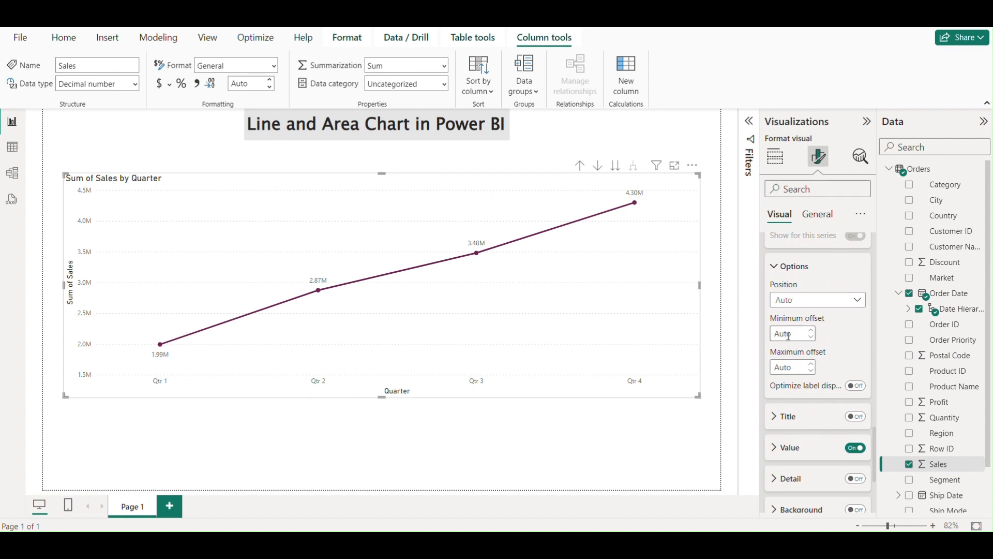
{"action": "scroll", "coordinate": [809, 409], "scroll_direction": "down", "scroll_amount": 2}
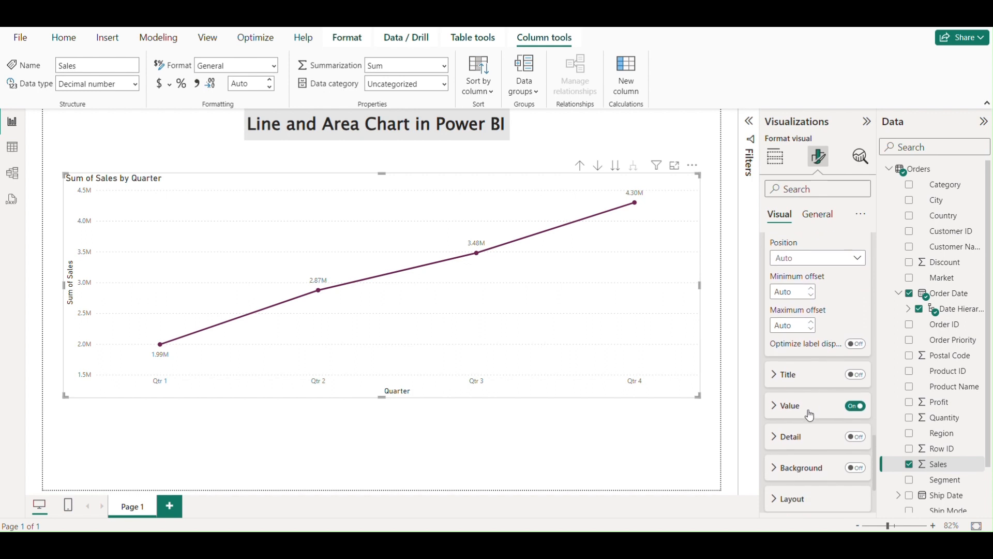
{"action": "left_click", "coordinate": [776, 361]}
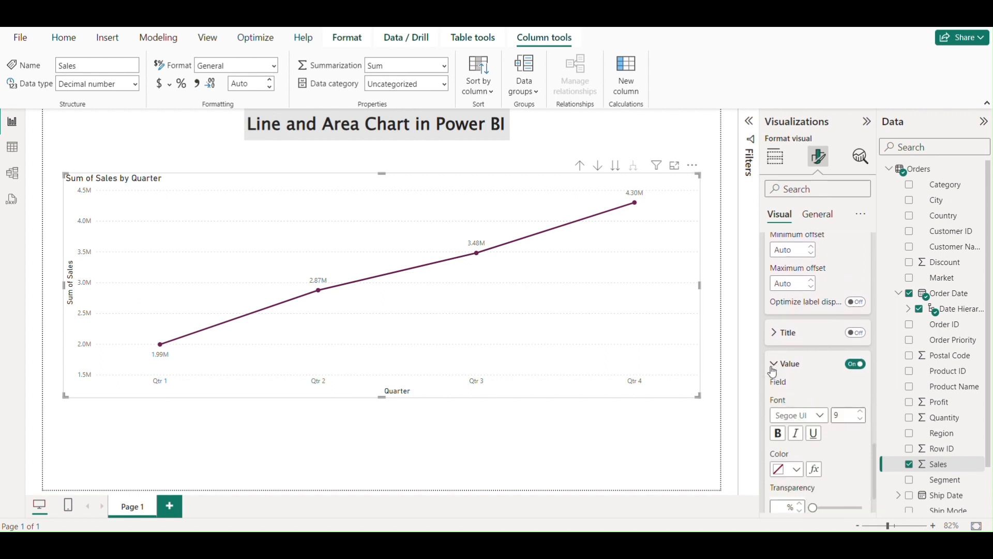
{"action": "scroll", "coordinate": [797, 414], "scroll_direction": "down", "scroll_amount": 1}
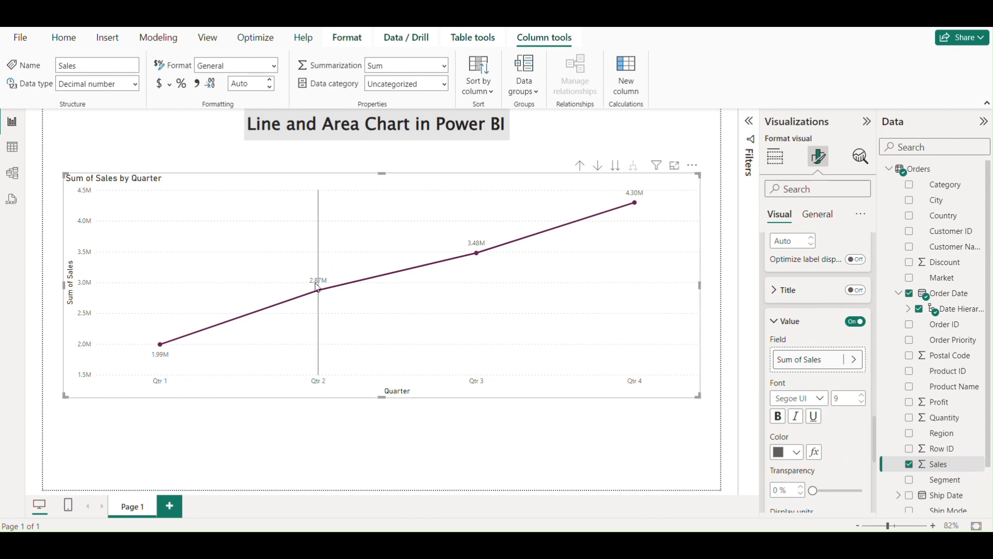
{"action": "scroll", "coordinate": [788, 357], "scroll_direction": "down", "scroll_amount": 3}
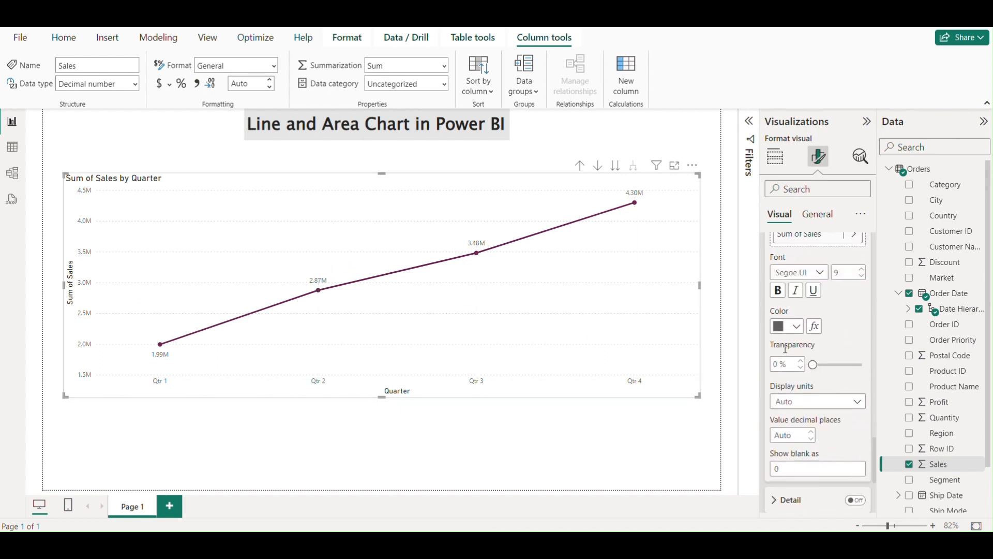
{"action": "scroll", "coordinate": [823, 361], "scroll_direction": "down", "scroll_amount": 4}
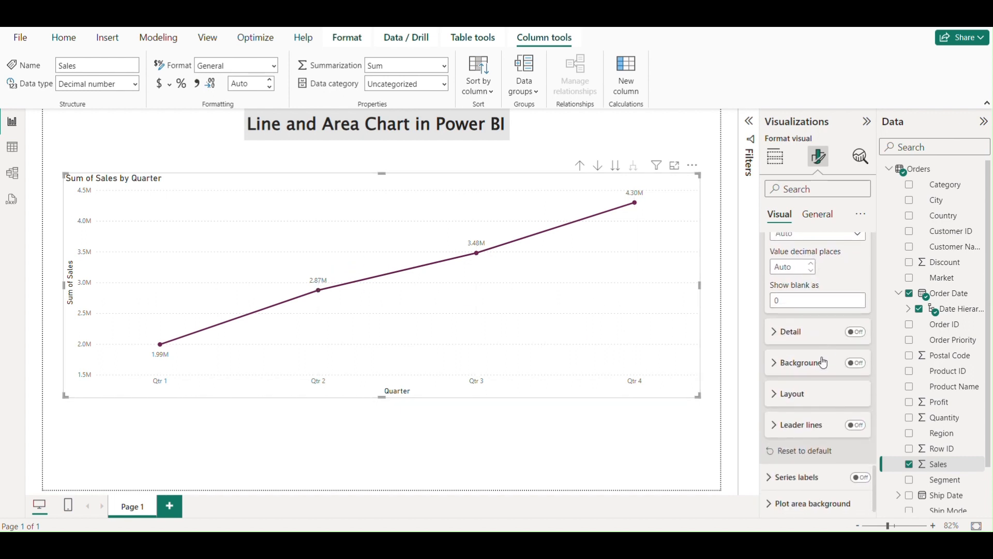
{"action": "scroll", "coordinate": [823, 361], "scroll_direction": "up", "scroll_amount": 6}
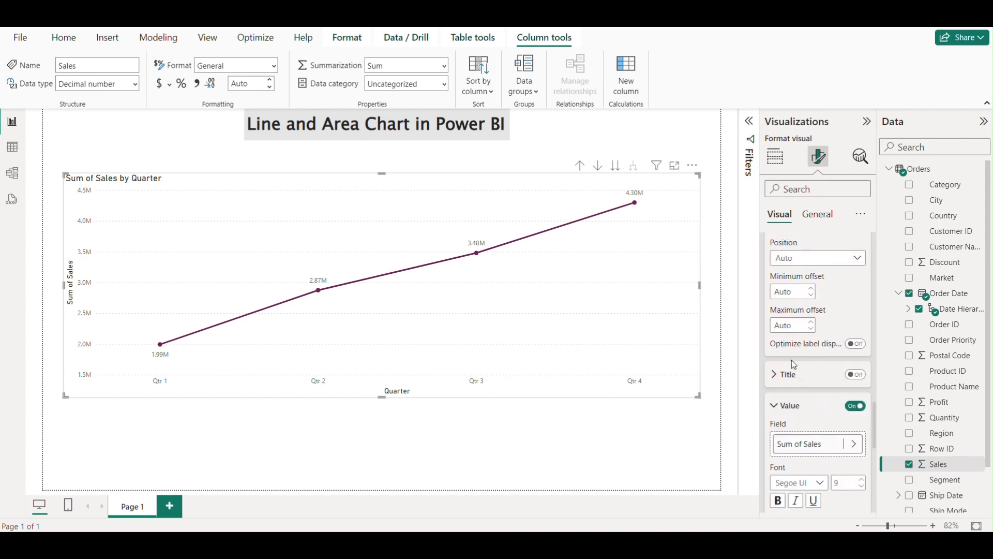
{"action": "left_click", "coordinate": [776, 405]}
{"action": "scroll", "coordinate": [803, 359], "scroll_direction": "up", "scroll_amount": 2}
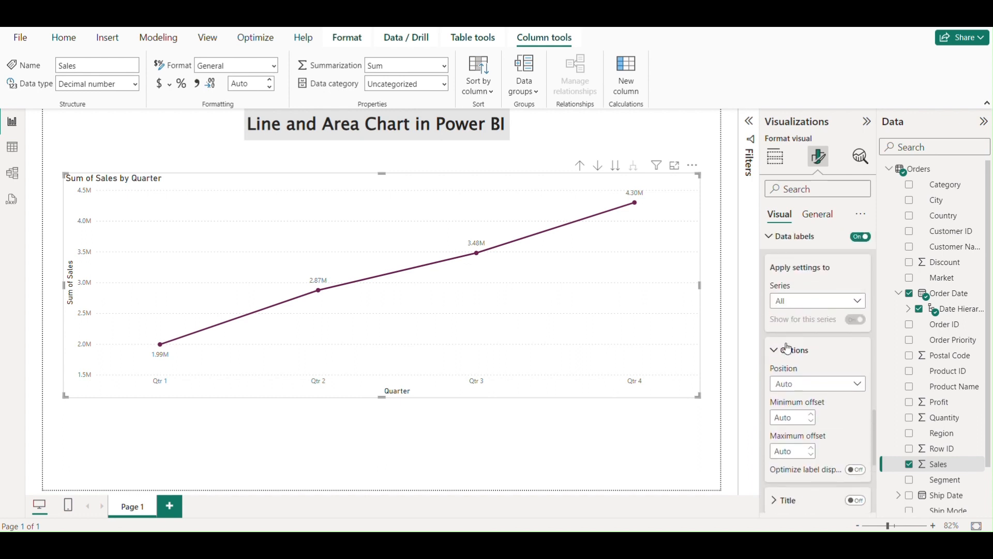
{"action": "left_click", "coordinate": [799, 357]}
{"action": "scroll", "coordinate": [798, 360], "scroll_direction": "up", "scroll_amount": 5}
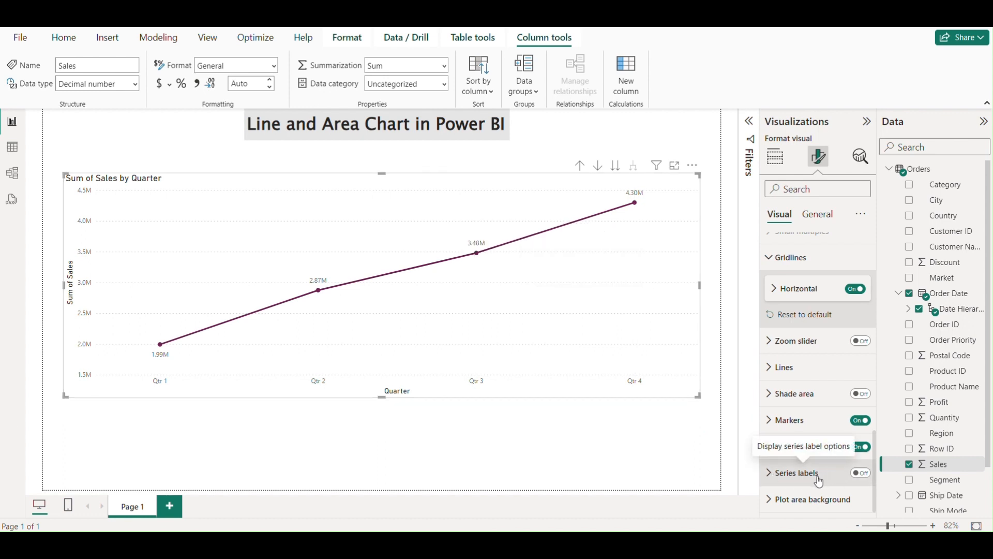
Add Profit to the chart as a second line, trying series labels and switching them off again.
{"action": "left_click", "coordinate": [861, 473]}
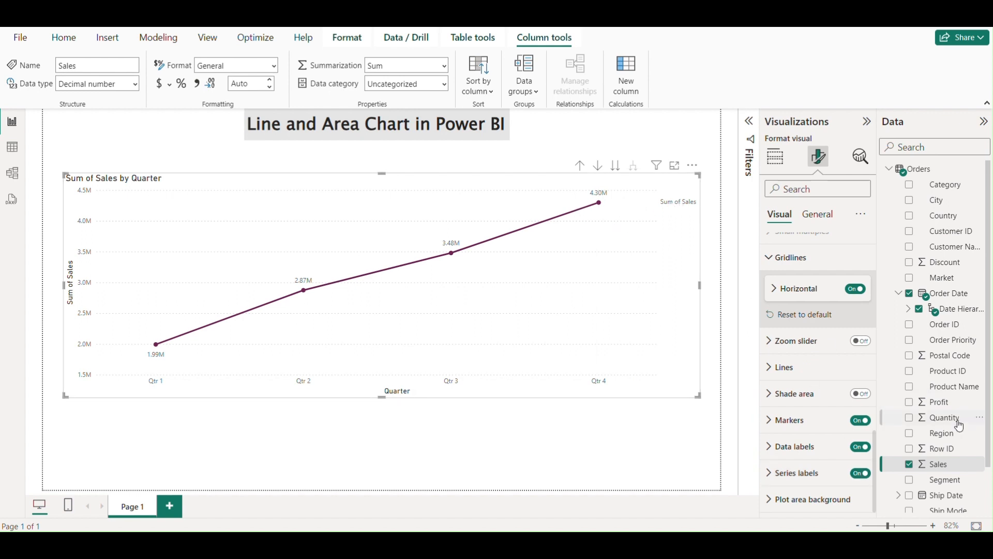
{"action": "left_click", "coordinate": [911, 403]}
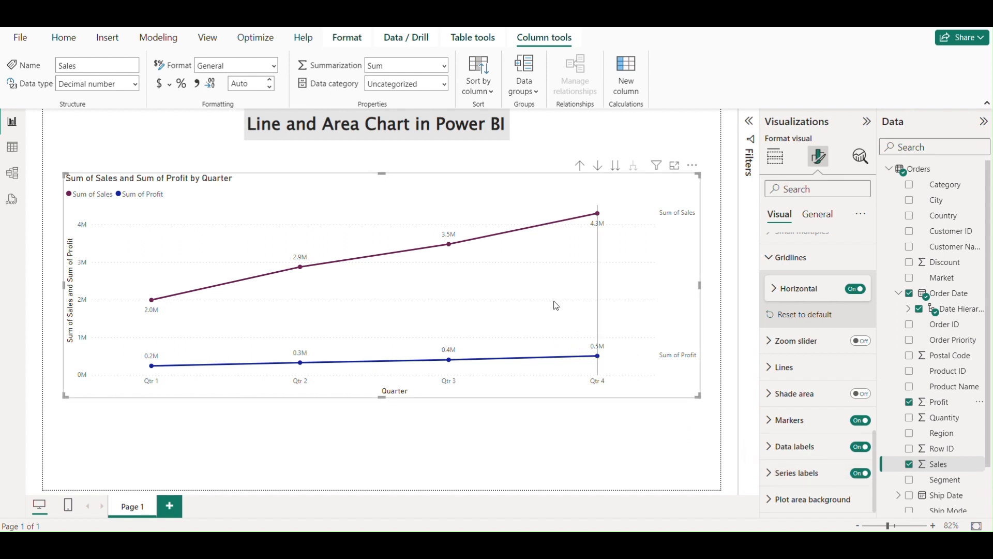
{"action": "mouse_move", "coordinate": [556, 305]}
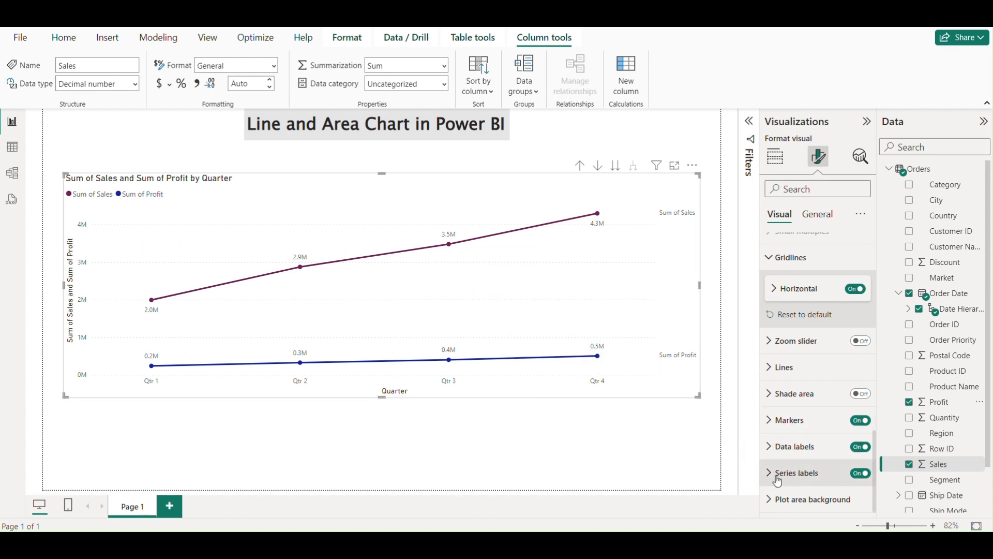
{"action": "left_click", "coordinate": [860, 473]}
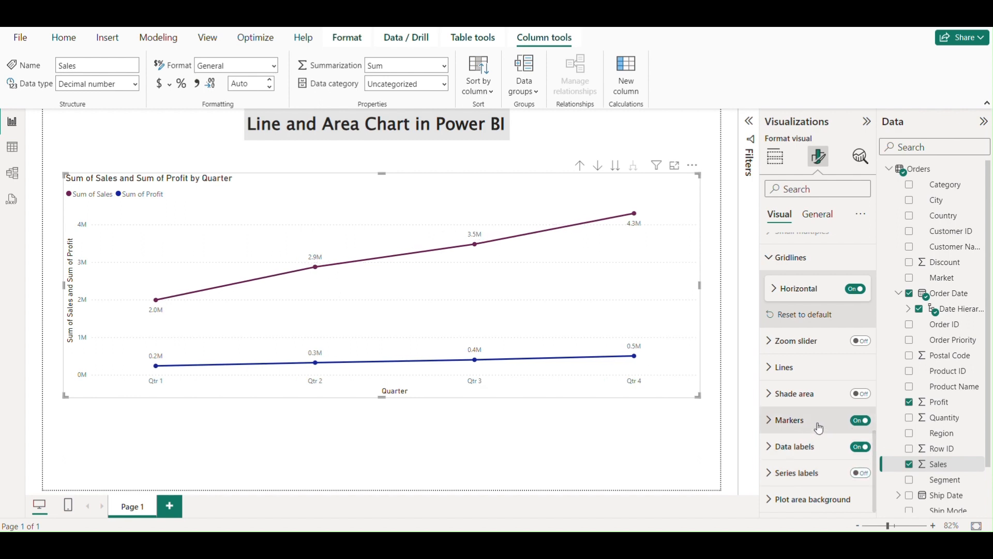
Set the image PBI Banner4.png as the chart's plot area background.
{"action": "left_click", "coordinate": [772, 501]}
{"action": "mouse_move", "coordinate": [367, 253]}
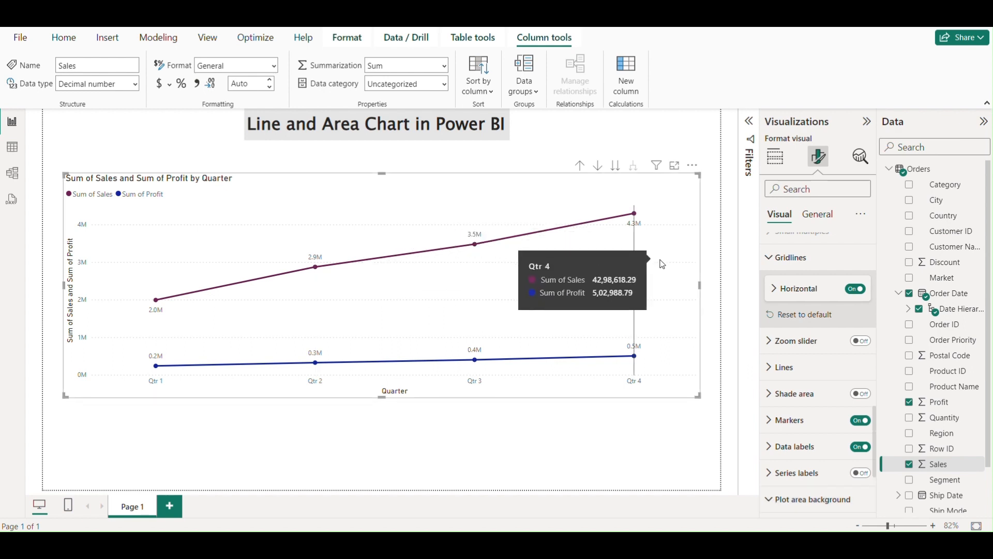
{"action": "scroll", "coordinate": [844, 425], "scroll_direction": "down", "scroll_amount": 3}
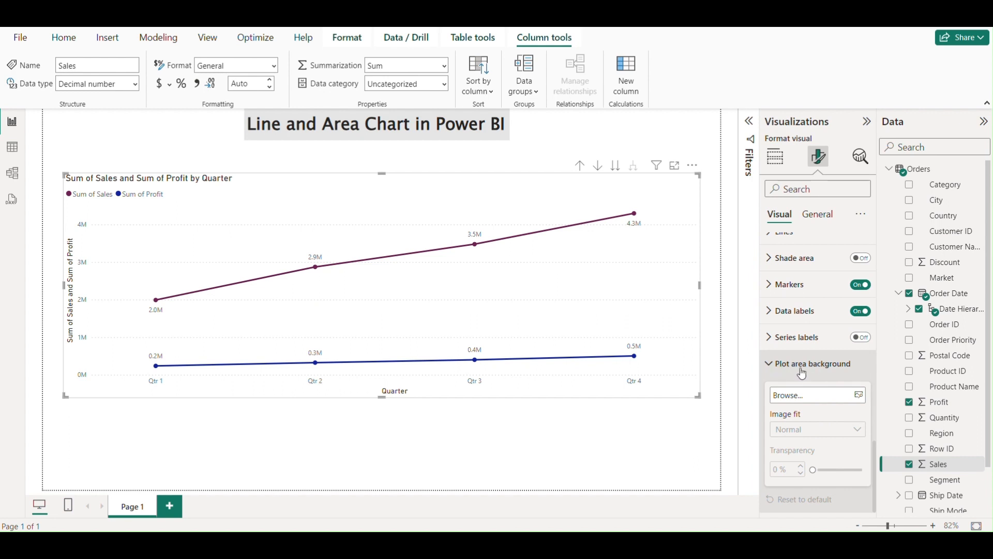
{"action": "left_click", "coordinate": [858, 396]}
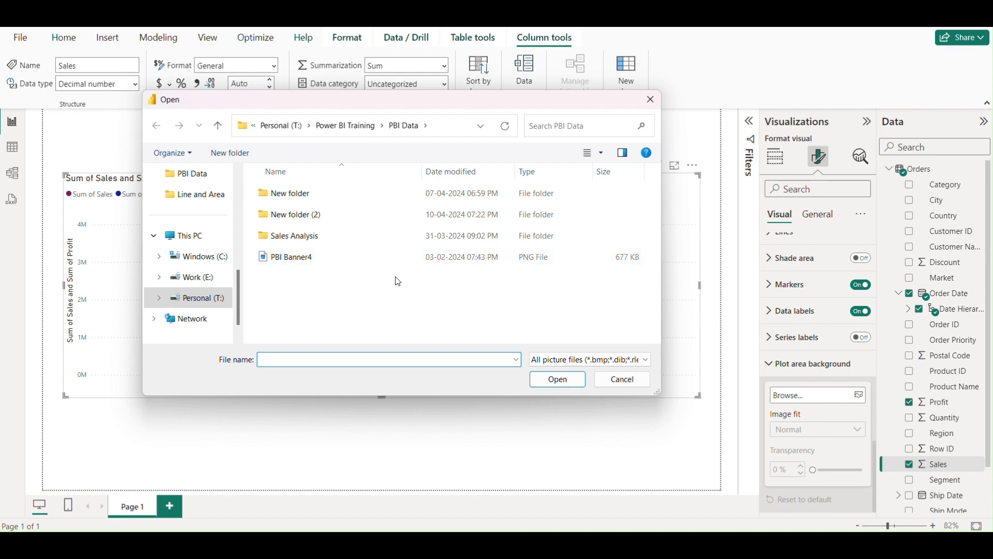
{"action": "left_click", "coordinate": [364, 257]}
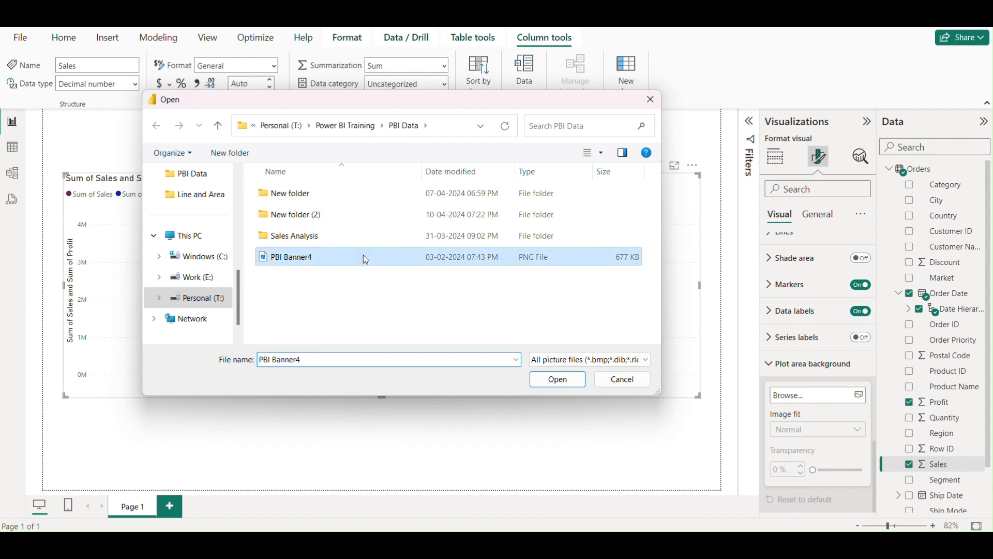
{"action": "left_click", "coordinate": [544, 380]}
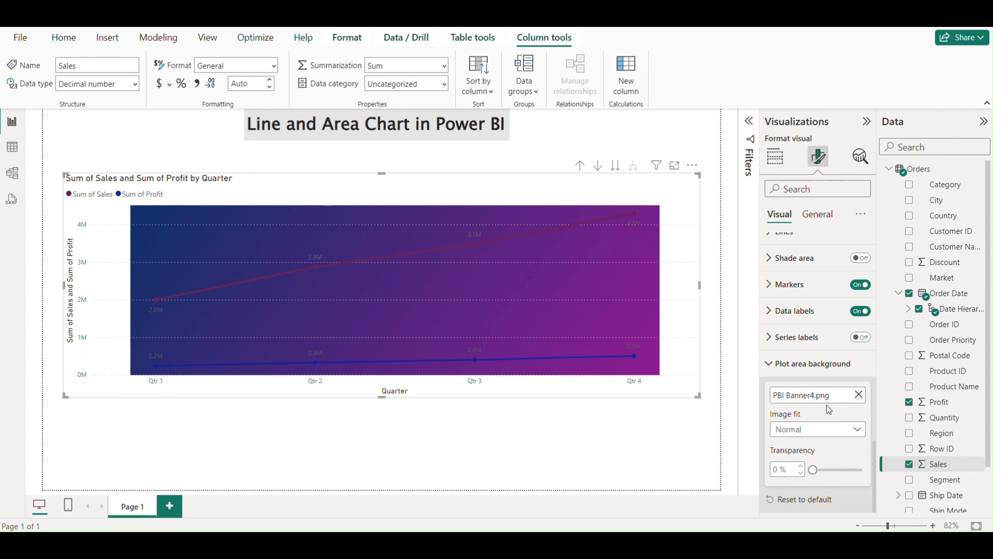
Remove the banner image from the line chart's plot area background.
{"action": "left_click", "coordinate": [859, 394]}
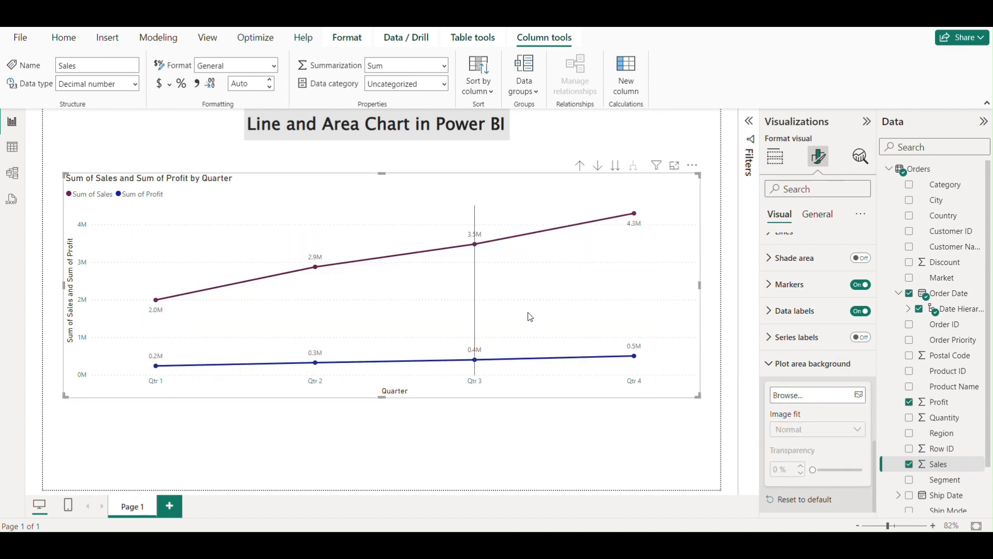
{"action": "scroll", "coordinate": [826, 279], "scroll_direction": "up", "scroll_amount": 5}
{"action": "scroll", "coordinate": [826, 280], "scroll_direction": "up", "scroll_amount": 10}
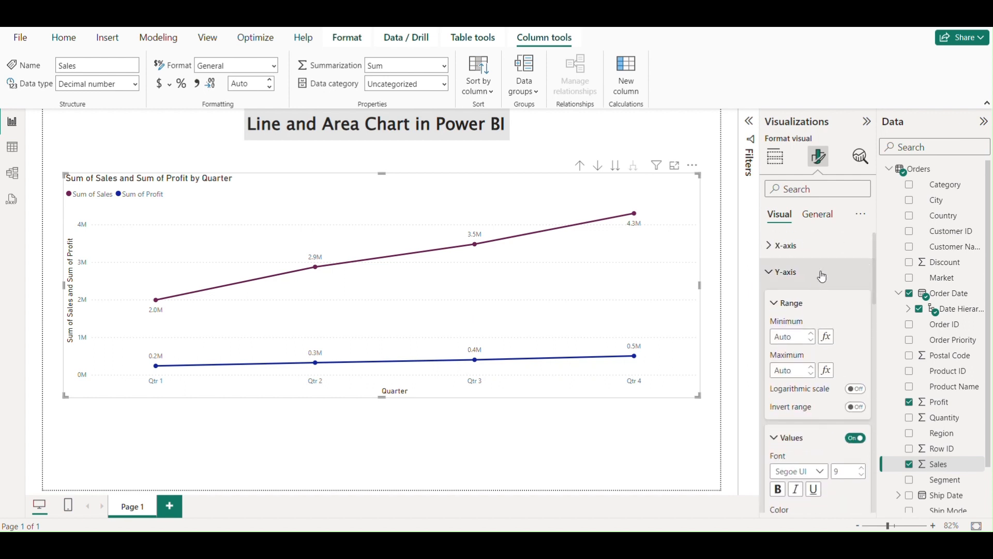
Examine the chart's general properties and title settings, including size, text, heading, font, colors, alignment and text wrap.
{"action": "left_click", "coordinate": [827, 213]}
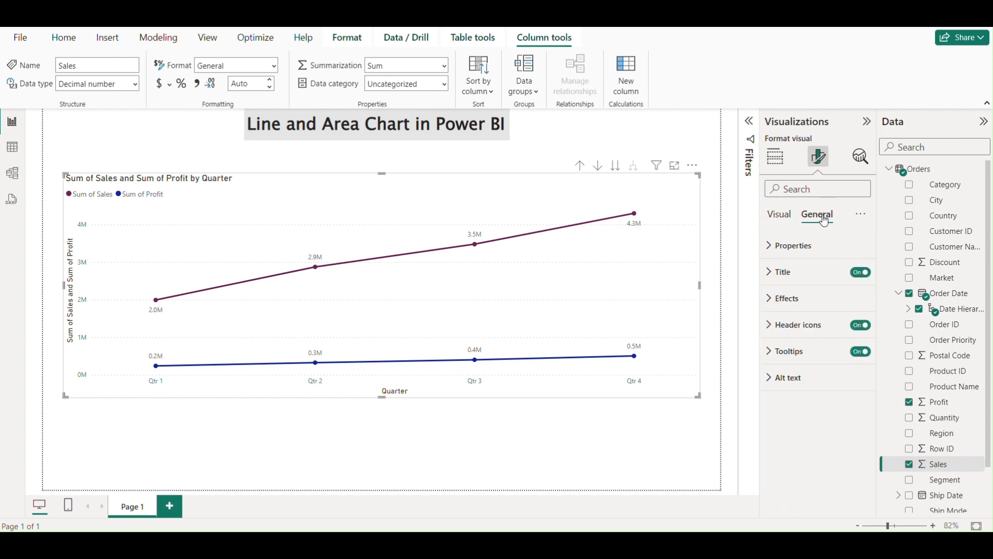
{"action": "left_click", "coordinate": [774, 246]}
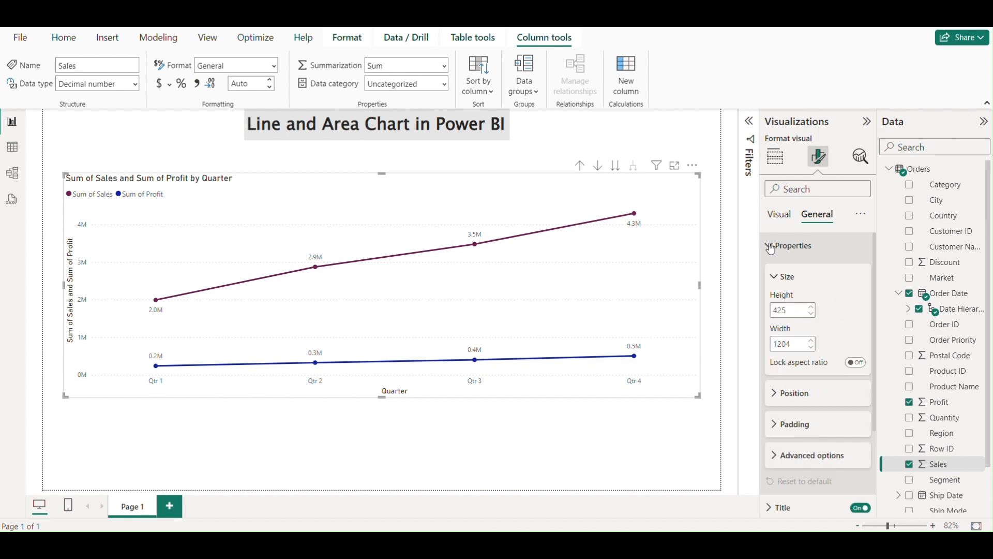
{"action": "left_click", "coordinate": [772, 247]}
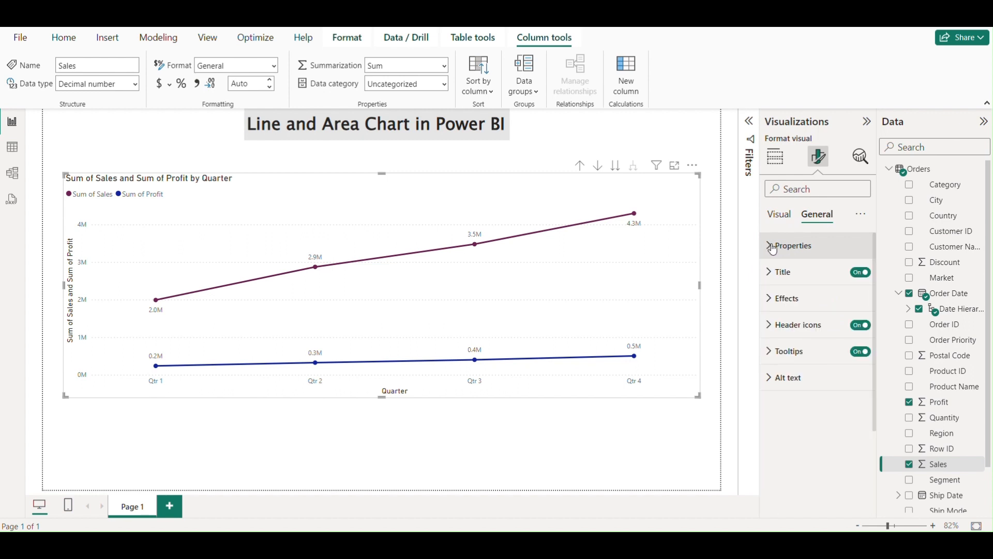
{"action": "left_click", "coordinate": [769, 278]}
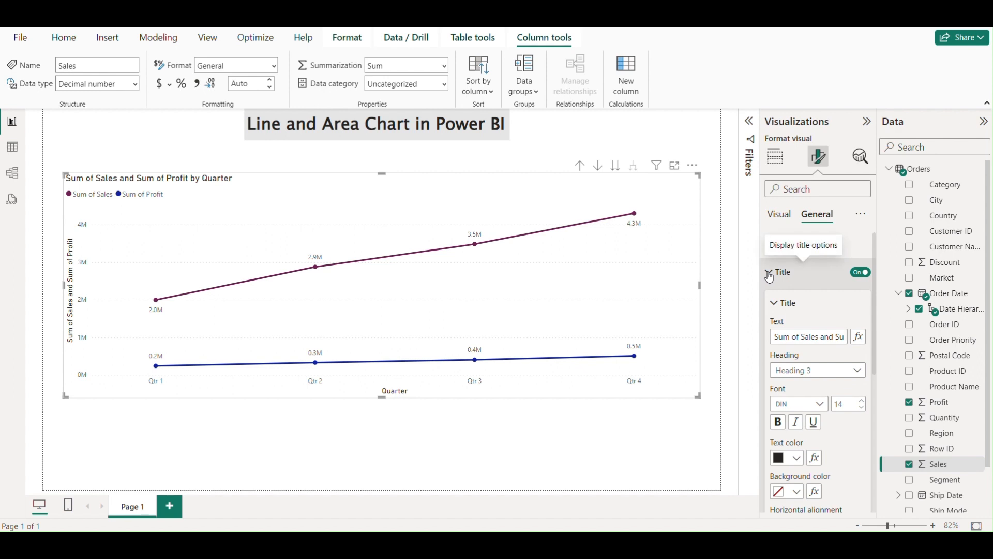
{"action": "scroll", "coordinate": [815, 370], "scroll_direction": "down", "scroll_amount": 1}
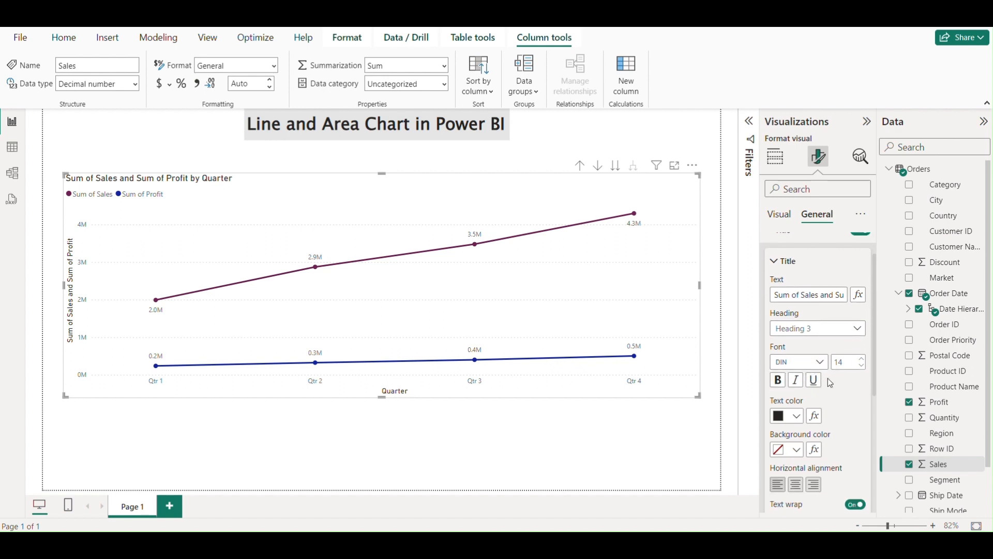
{"action": "scroll", "coordinate": [827, 393], "scroll_direction": "up", "scroll_amount": 1}
{"action": "scroll", "coordinate": [825, 388], "scroll_direction": "down", "scroll_amount": 4}
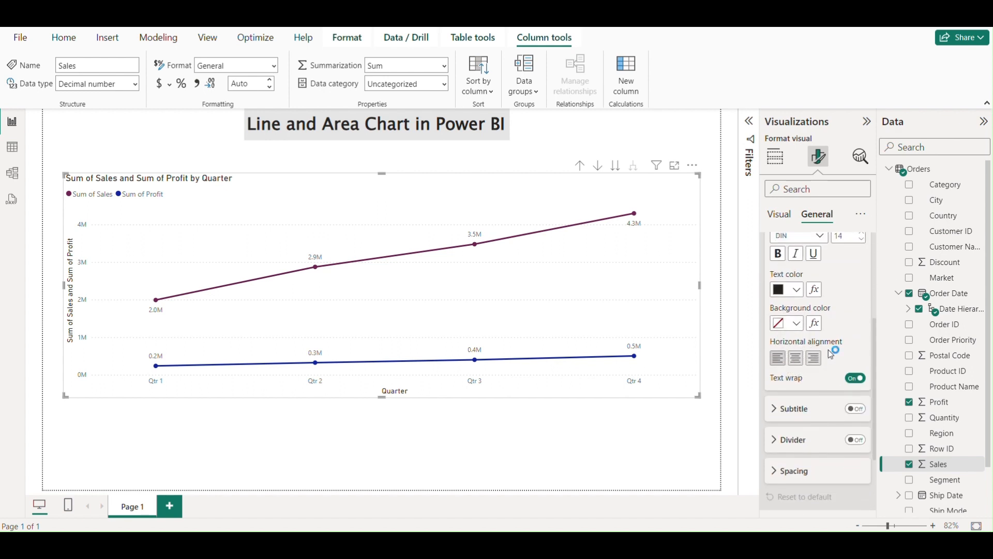
{"action": "scroll", "coordinate": [827, 350], "scroll_direction": "up", "scroll_amount": 5}
{"action": "left_click", "coordinate": [770, 283]}
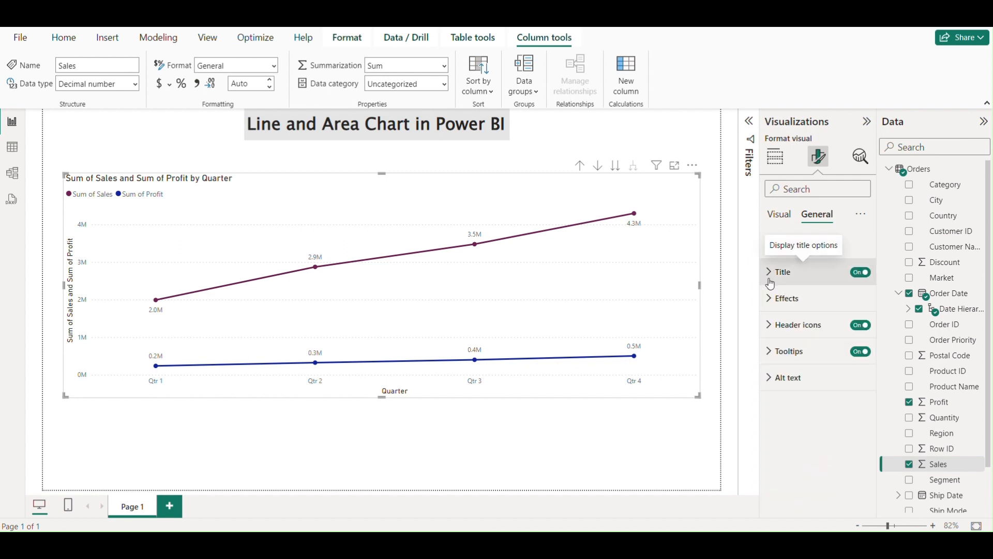
Set the line chart's background effect color to light gray.
{"action": "left_click", "coordinate": [771, 301]}
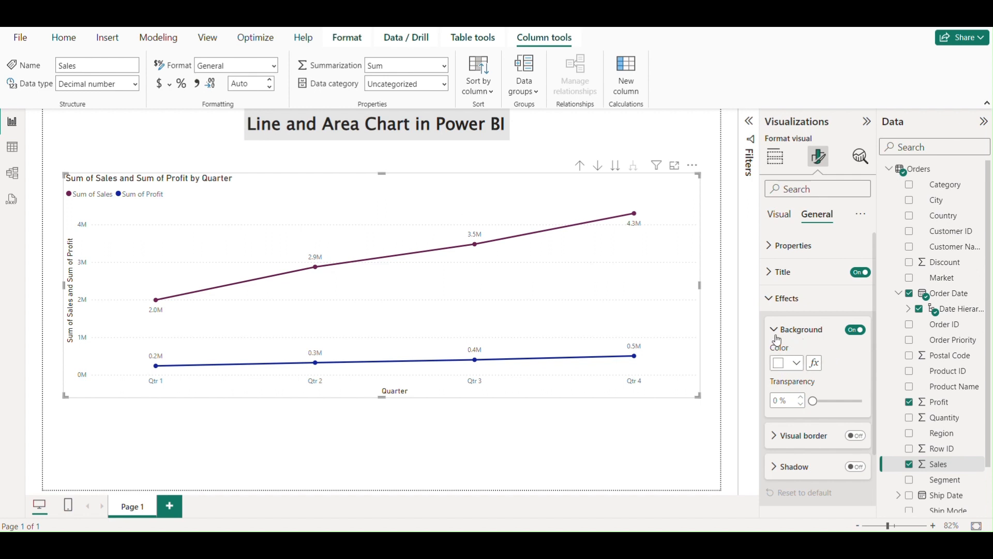
{"action": "left_click", "coordinate": [796, 364]}
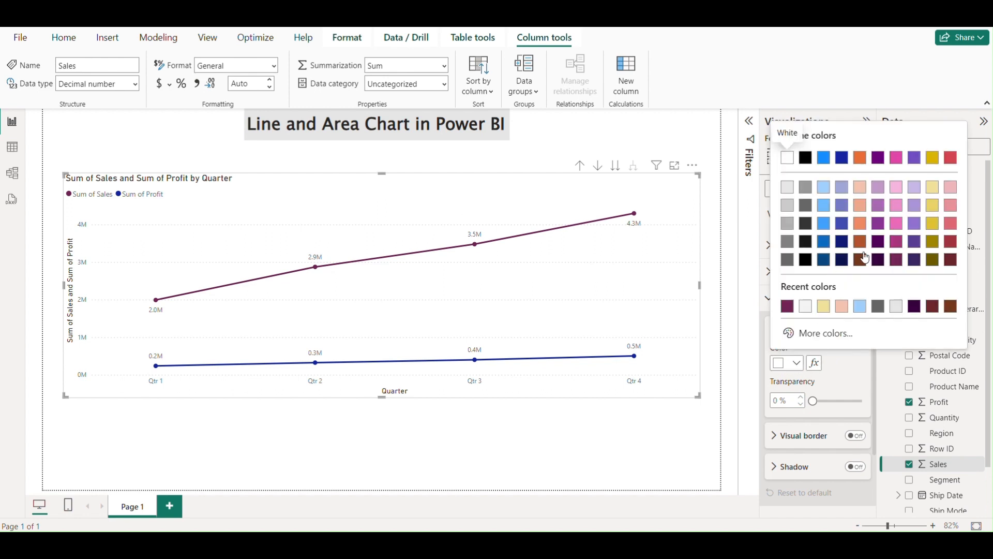
{"action": "left_click", "coordinate": [786, 199]}
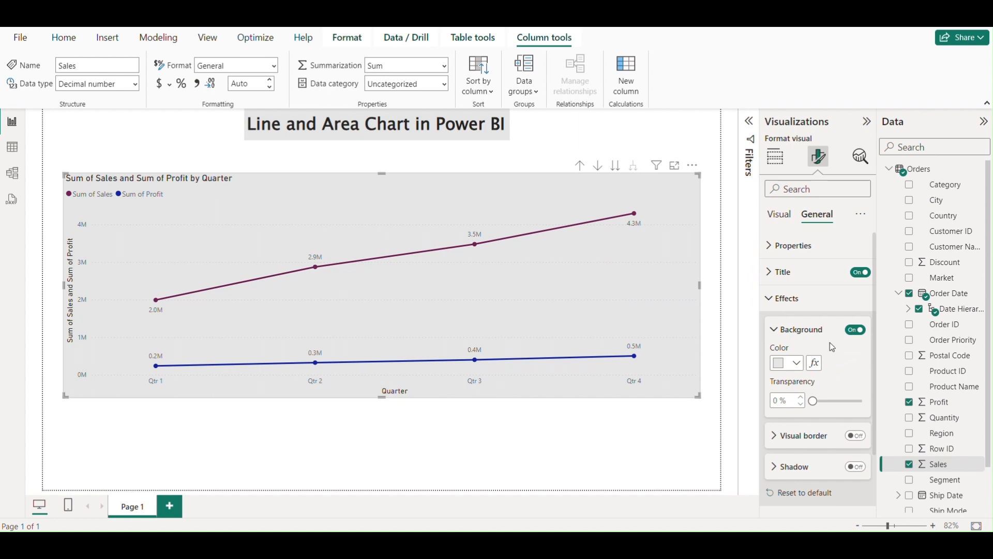
Turn on the visual border for the line chart and deselect the chart to check it.
{"action": "scroll", "coordinate": [830, 343], "scroll_direction": "down", "scroll_amount": 3}
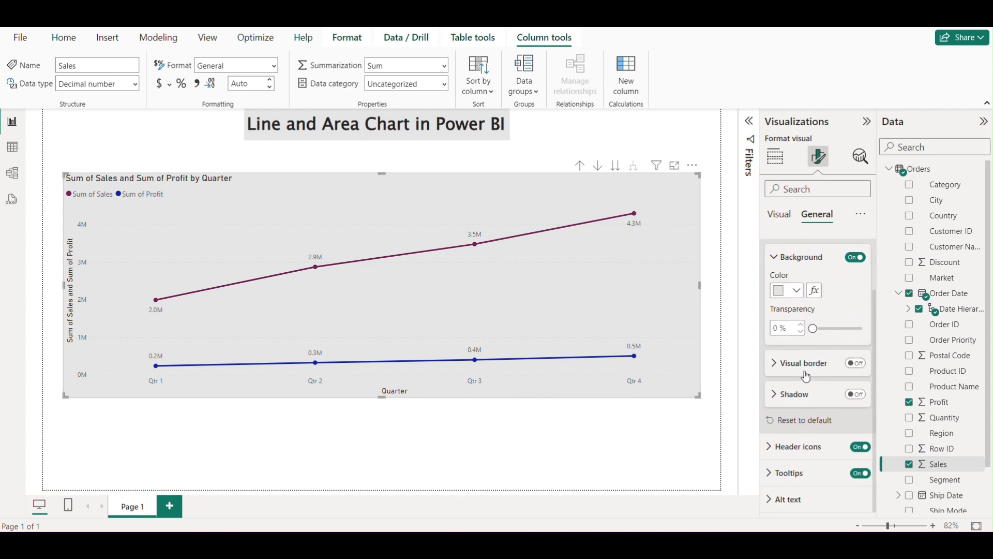
{"action": "left_click", "coordinate": [855, 365]}
{"action": "left_click", "coordinate": [714, 255]}
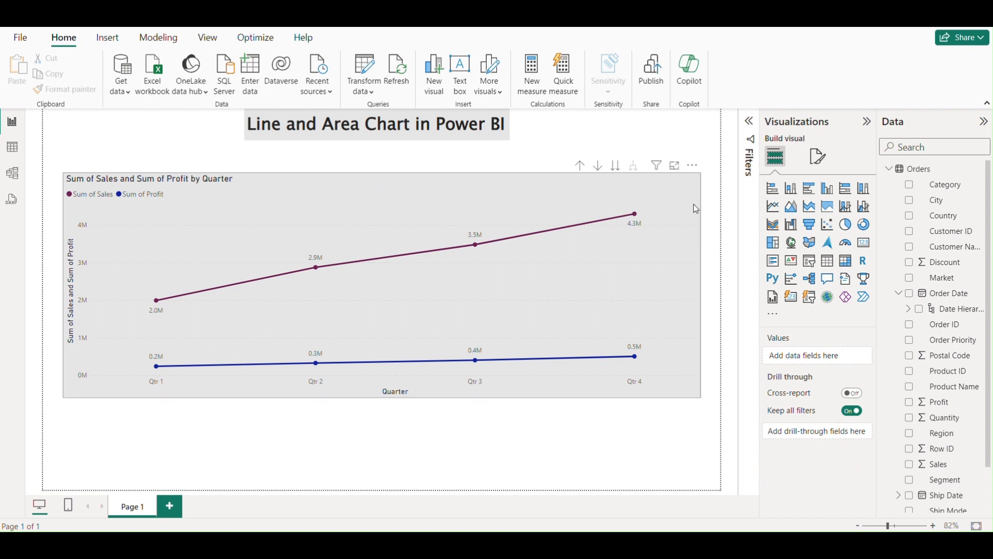
Turn on the shadow effect for the line chart.
{"action": "left_click", "coordinate": [663, 249]}
{"action": "left_click", "coordinate": [819, 157]}
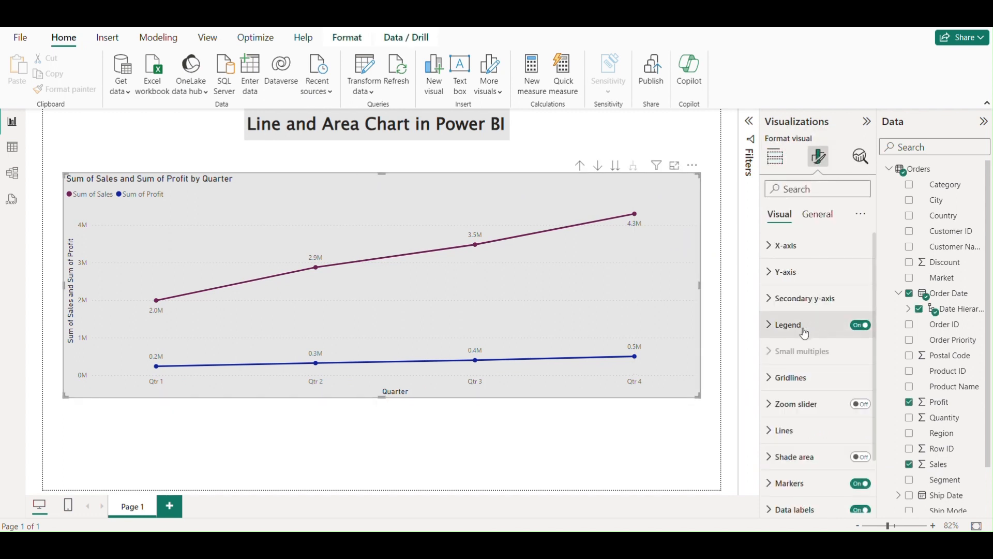
{"action": "scroll", "coordinate": [780, 368], "scroll_direction": "down", "scroll_amount": 3}
{"action": "left_click", "coordinate": [816, 219]}
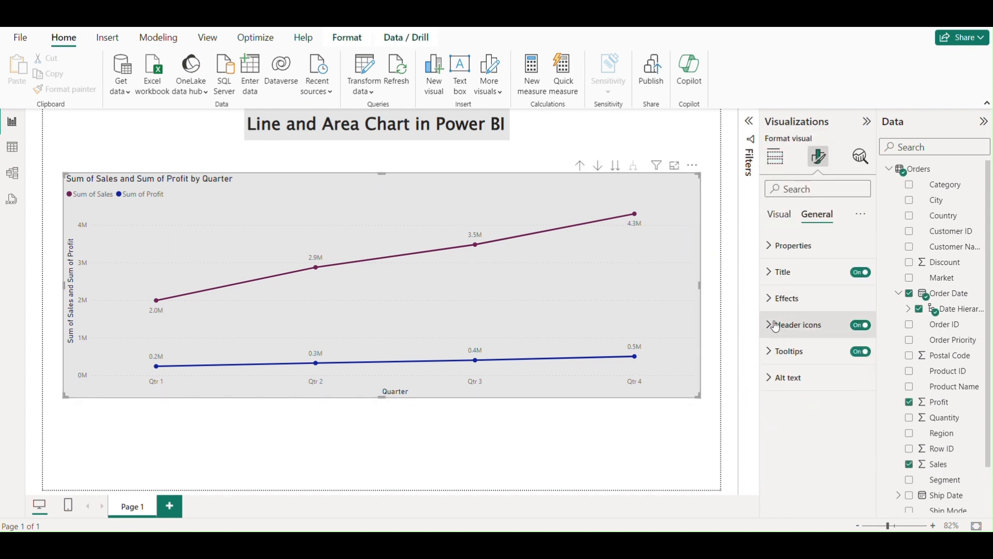
{"action": "left_click", "coordinate": [779, 296]}
{"action": "scroll", "coordinate": [799, 362], "scroll_direction": "down", "scroll_amount": 2}
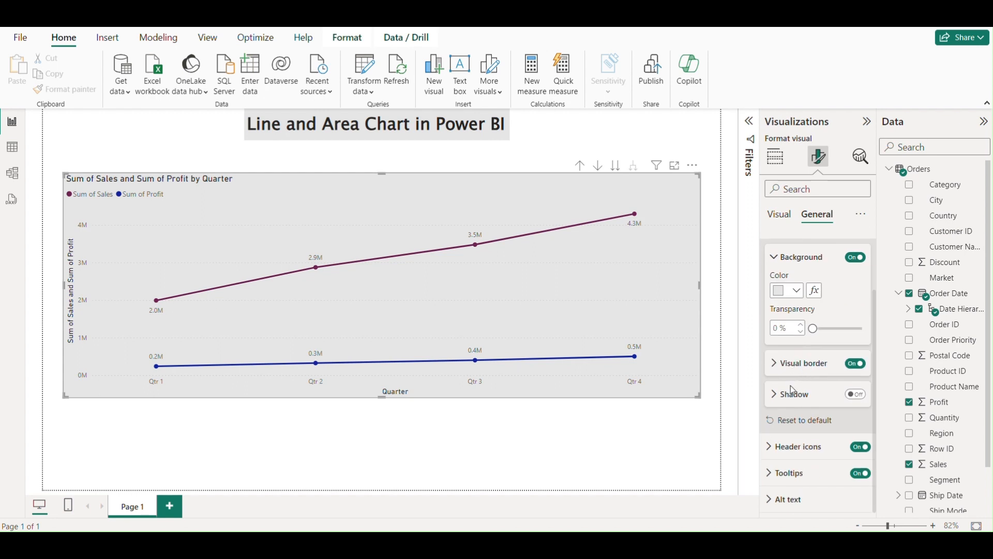
{"action": "left_click", "coordinate": [780, 397]}
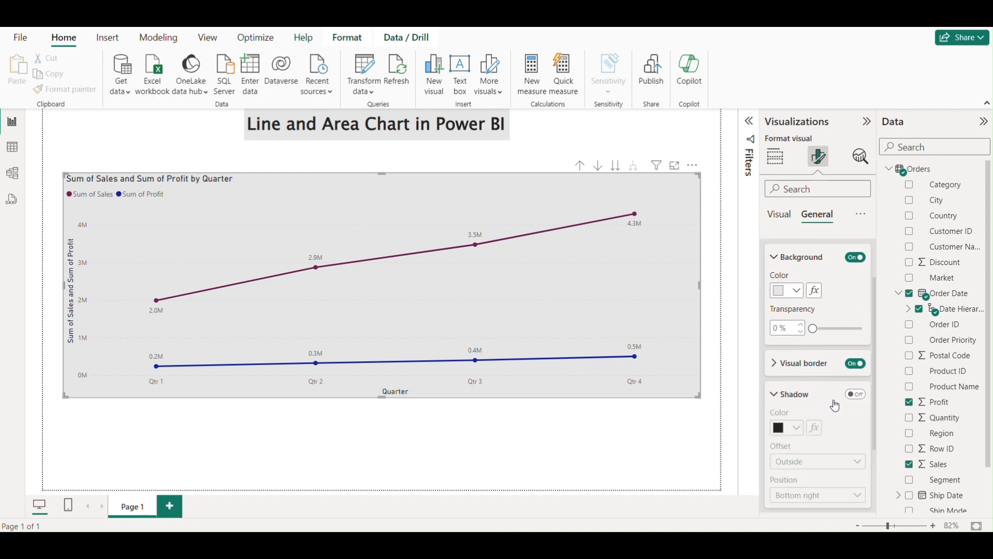
{"action": "left_click", "coordinate": [856, 395]}
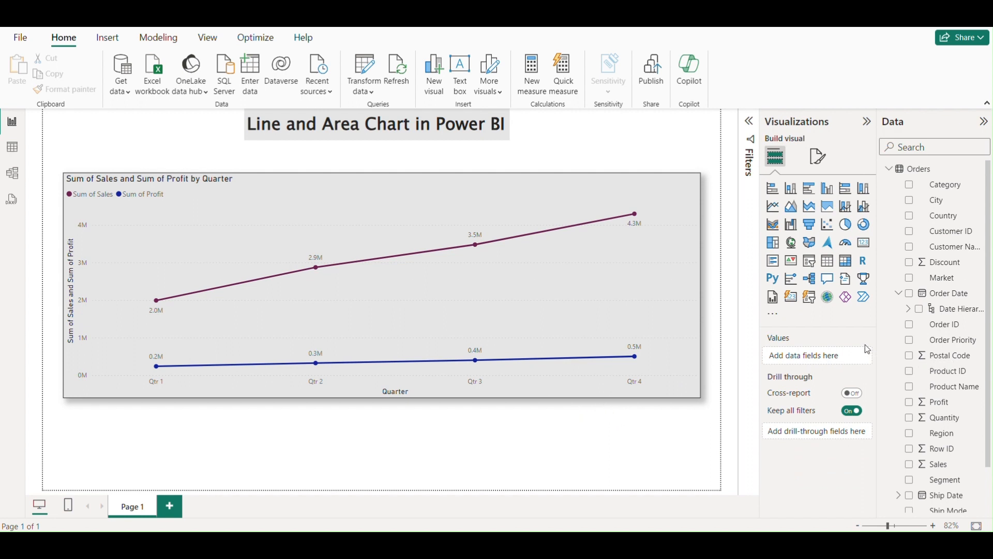
Move the line chart slightly upward on the page and deselect it.
{"action": "left_click", "coordinate": [818, 156]}
{"action": "left_click", "coordinate": [700, 212]}
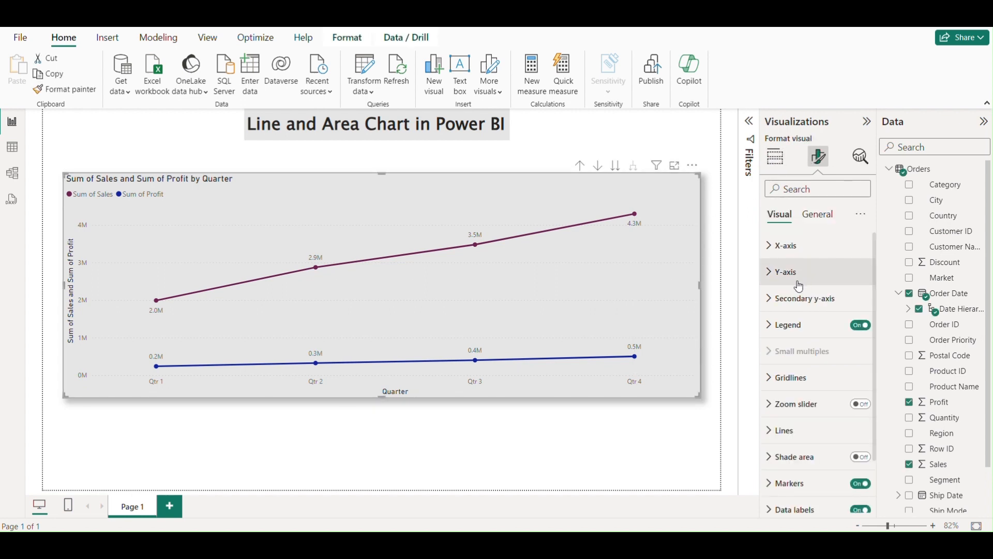
{"action": "scroll", "coordinate": [799, 286], "scroll_direction": "down", "scroll_amount": 2}
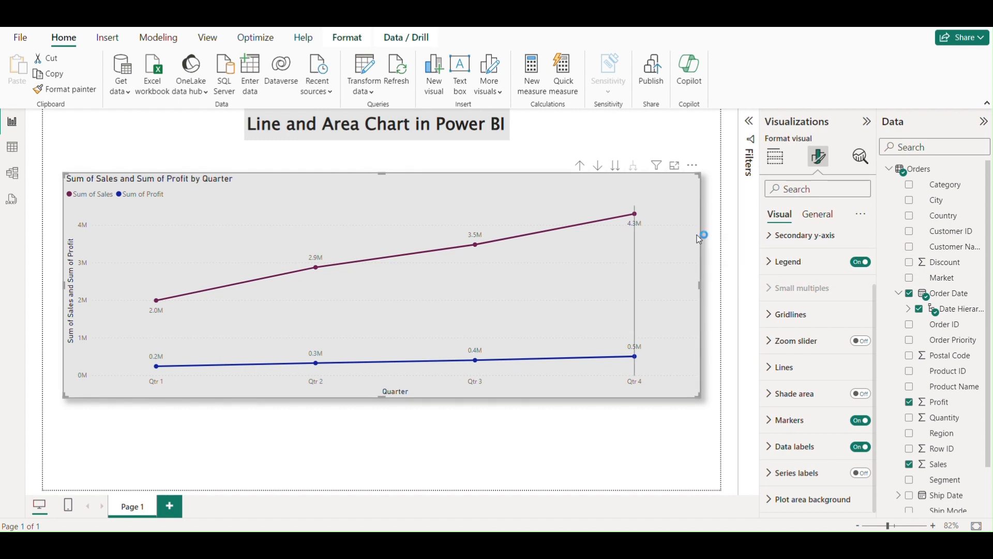
{"action": "left_click_drag", "start_coordinate": [697, 235], "coordinate": [698, 226]}
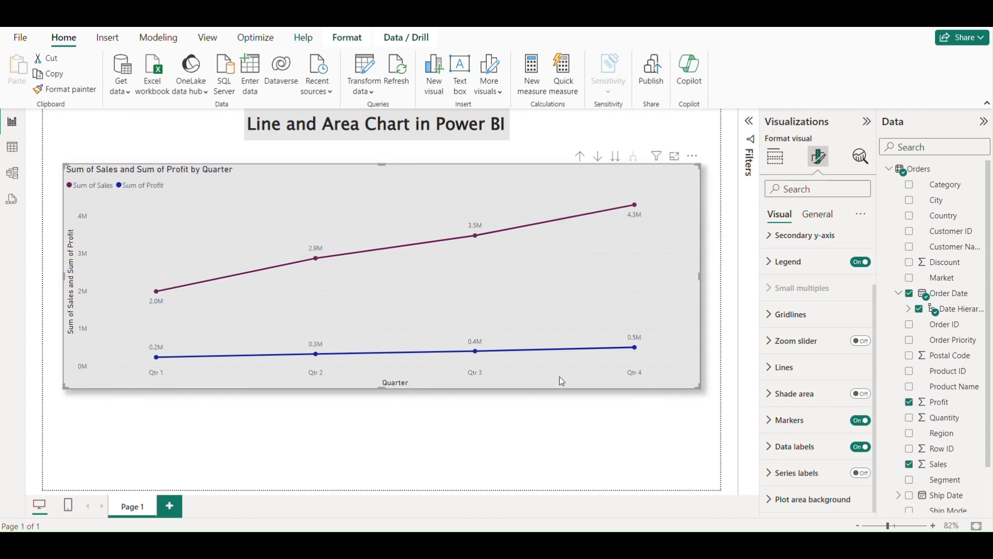
{"action": "left_click", "coordinate": [542, 421]}
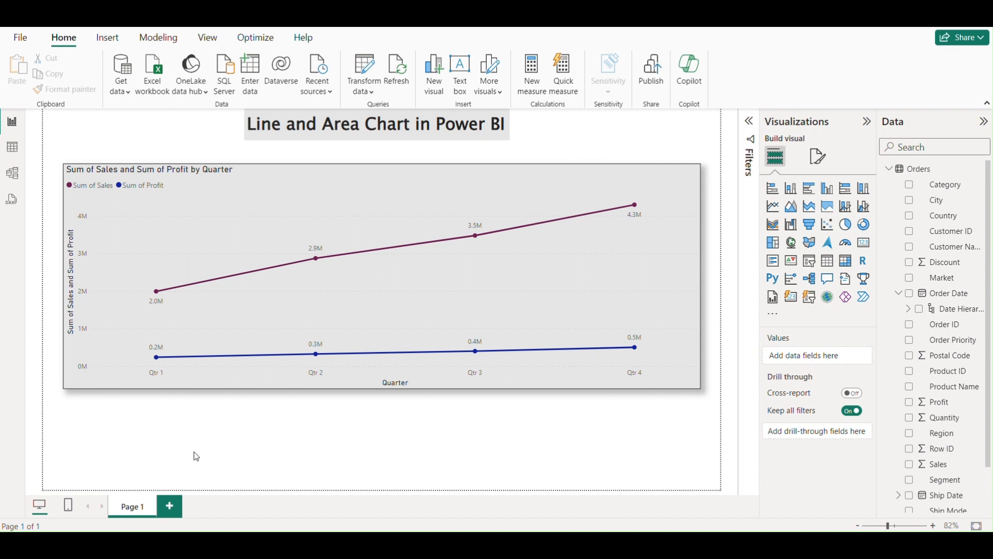
Add a new report page and insert an area chart, enlarged to nearly the page width and moved slightly down.
{"action": "left_click", "coordinate": [170, 508]}
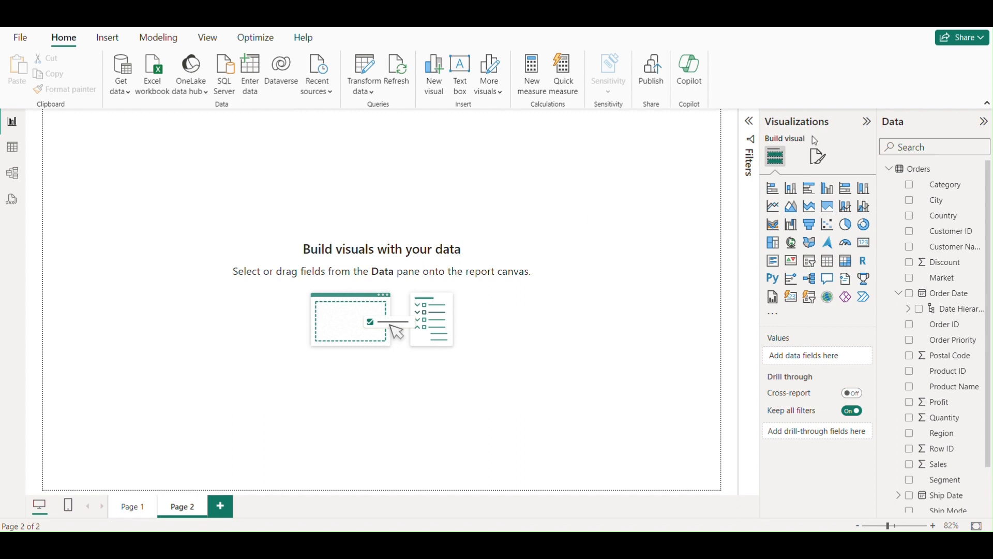
{"action": "left_click", "coordinate": [791, 207]}
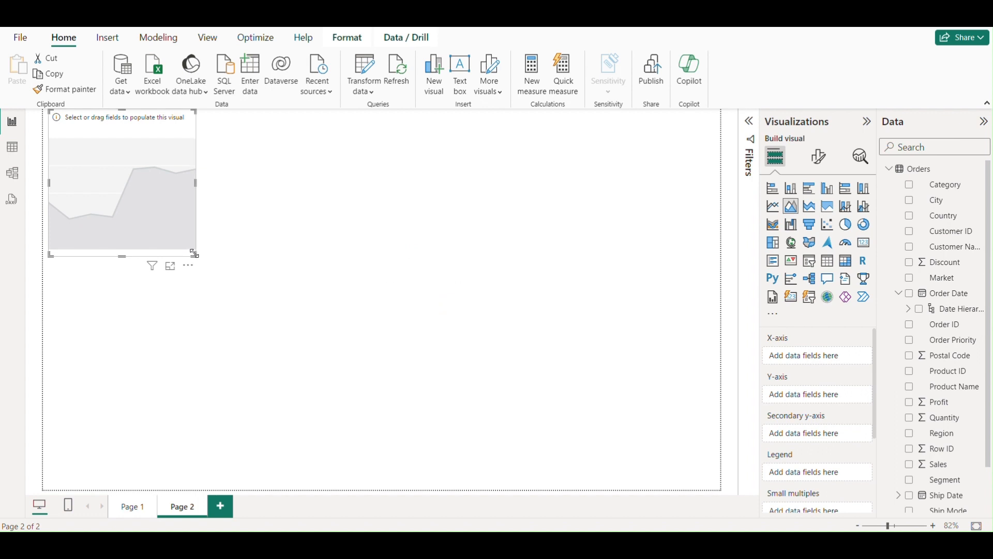
{"action": "left_click_drag", "start_coordinate": [194, 253], "coordinate": [711, 367]}
{"action": "left_click_drag", "start_coordinate": [575, 237], "coordinate": [577, 270]}
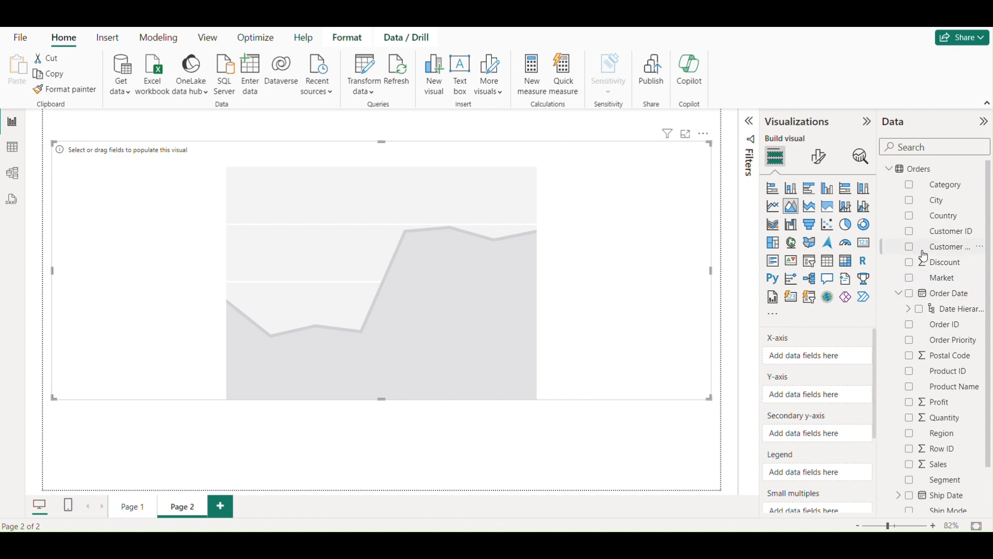
Plot Sales by Order Date in the area chart.
{"action": "scroll", "coordinate": [925, 285], "scroll_direction": "down", "scroll_amount": 1}
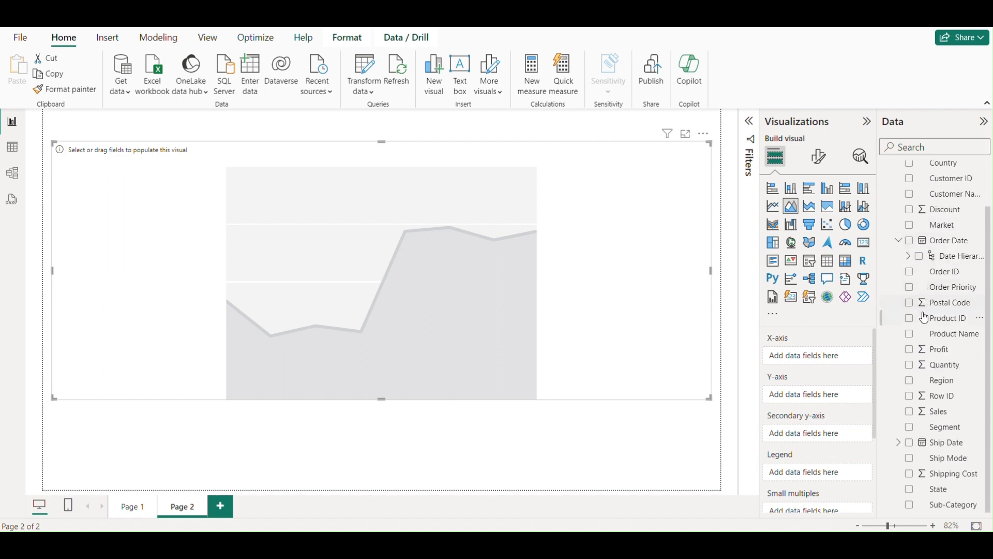
{"action": "left_click", "coordinate": [910, 413]}
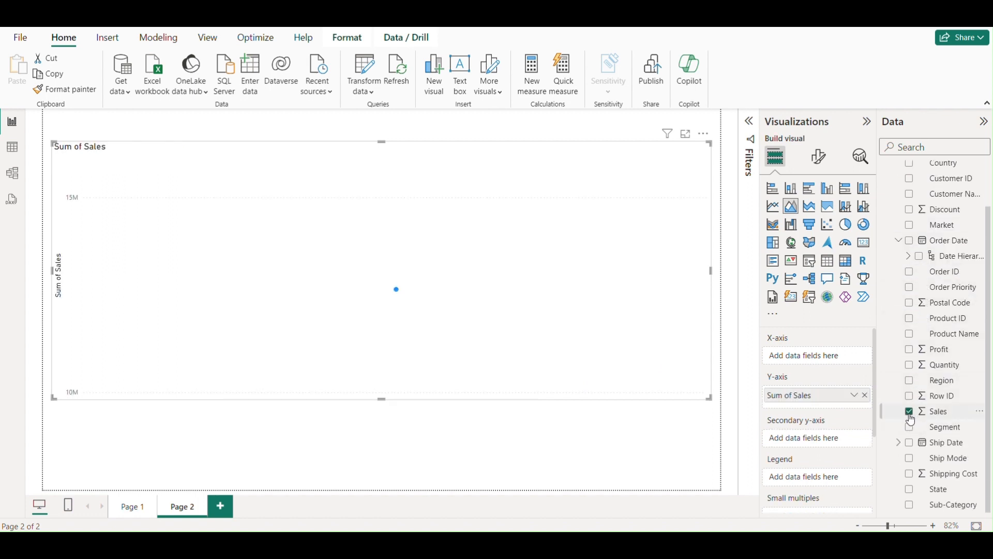
{"action": "left_click", "coordinate": [909, 242]}
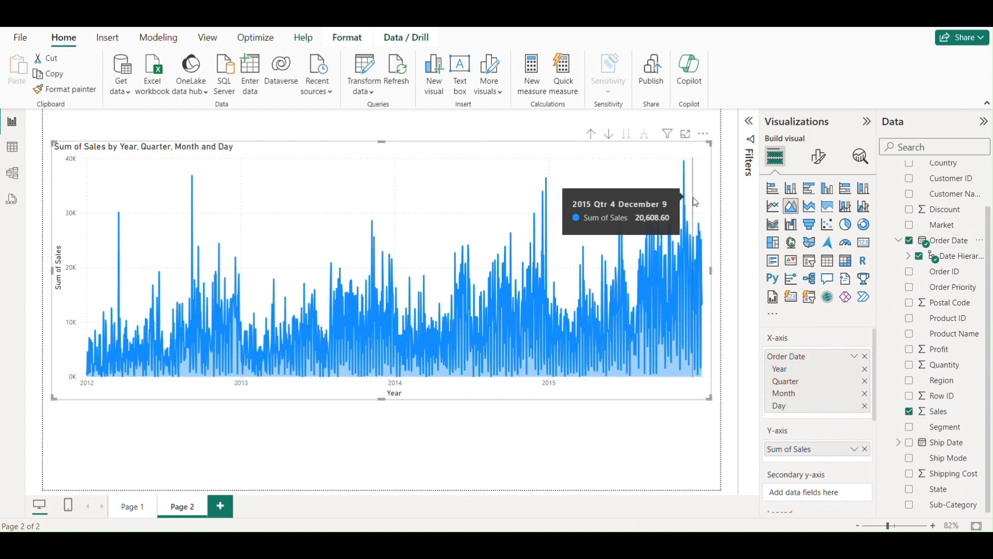
Drill the area chart up through the date hierarchy to the Year level and inspect its data points.
{"action": "left_click", "coordinate": [598, 138]}
{"action": "left_click", "coordinate": [596, 138]}
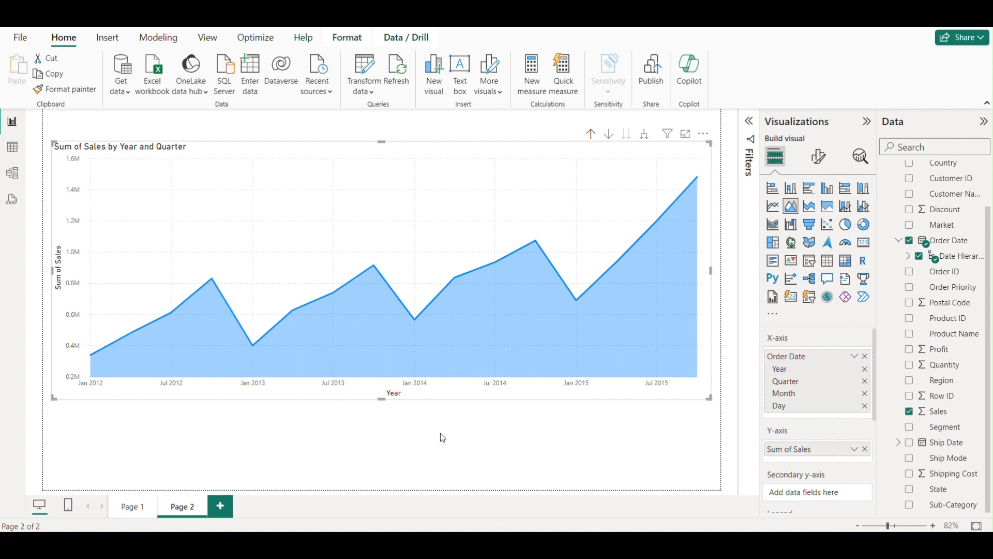
{"action": "left_click", "coordinate": [594, 136]}
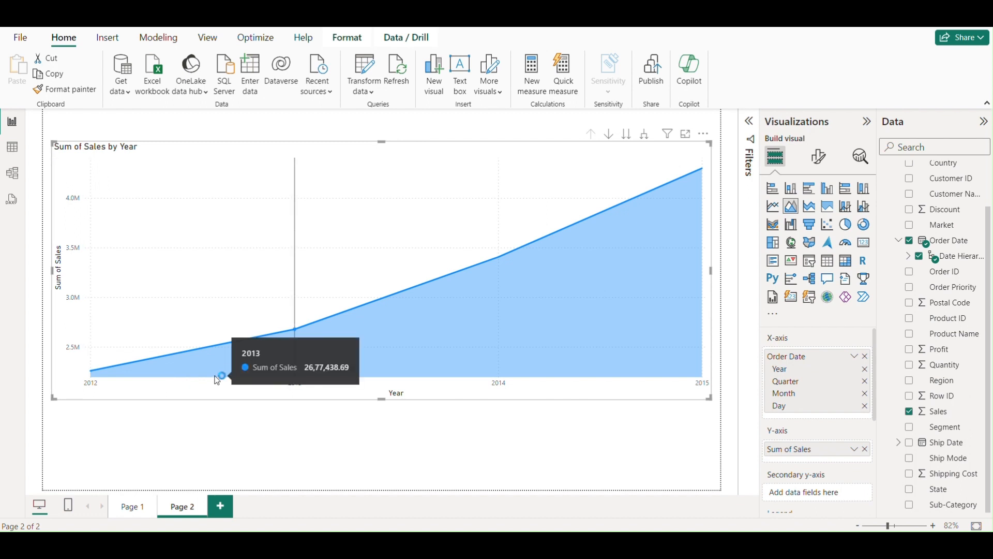
{"action": "mouse_move", "coordinate": [191, 379]}
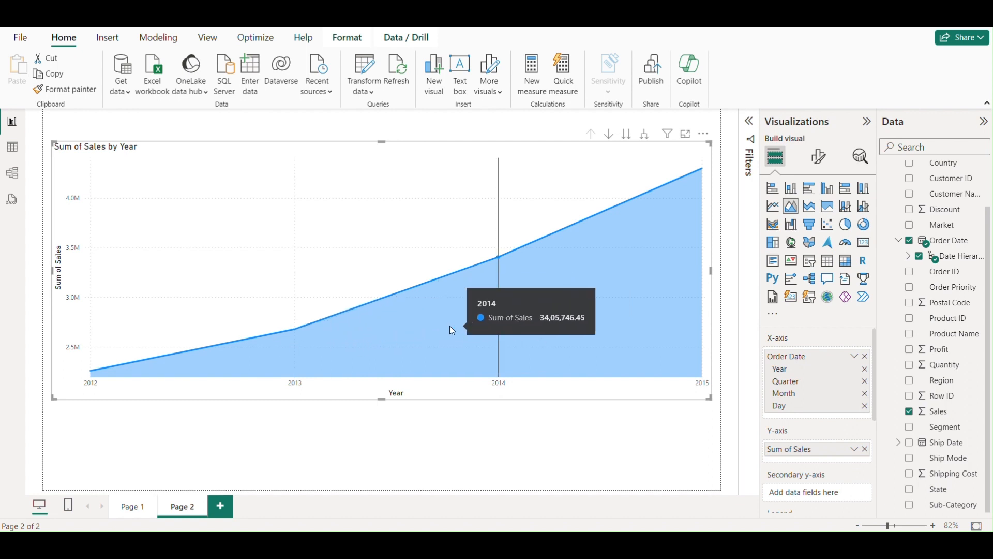
Move the area chart slightly down on the page and open its visual formatting options.
{"action": "left_click", "coordinate": [489, 448]}
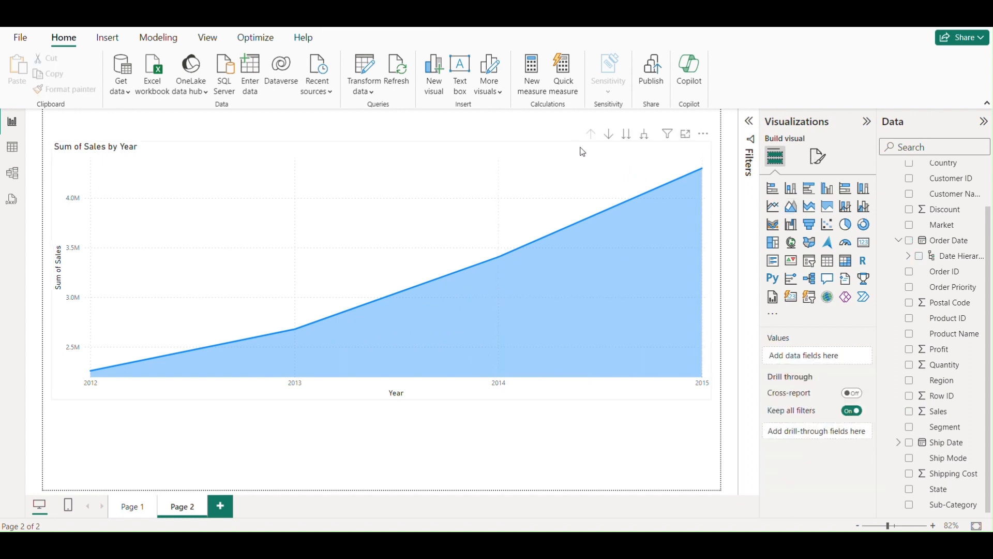
{"action": "mouse_move", "coordinate": [572, 144]}
{"action": "left_mouse_down"}
{"action": "mouse_move", "coordinate": [561, 151]}
{"action": "mouse_move", "coordinate": [569, 151]}
{"action": "left_mouse_up"}
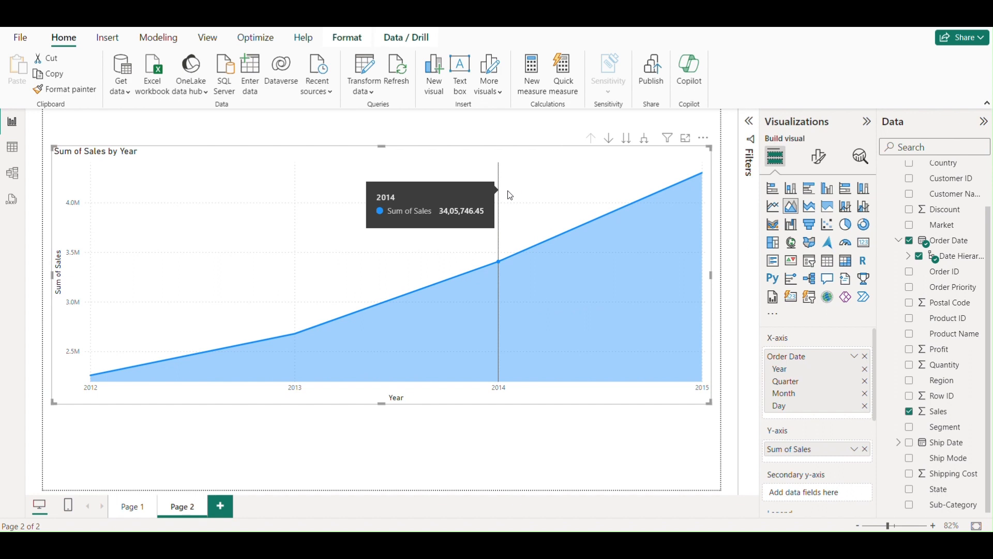
{"action": "left_click", "coordinate": [811, 159]}
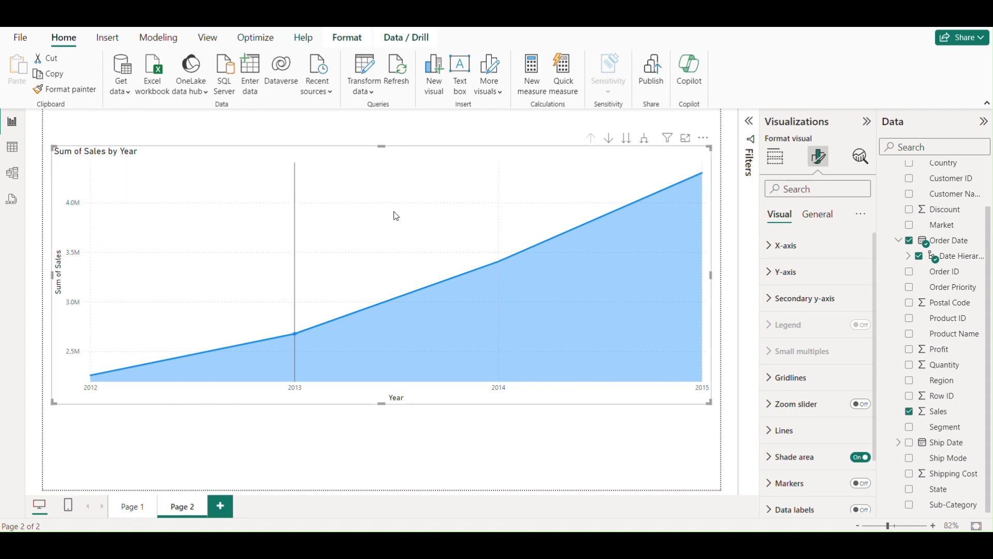
Check the area chart's general formatting options and move the chart a little further down the page.
{"action": "mouse_move", "coordinate": [486, 200]}
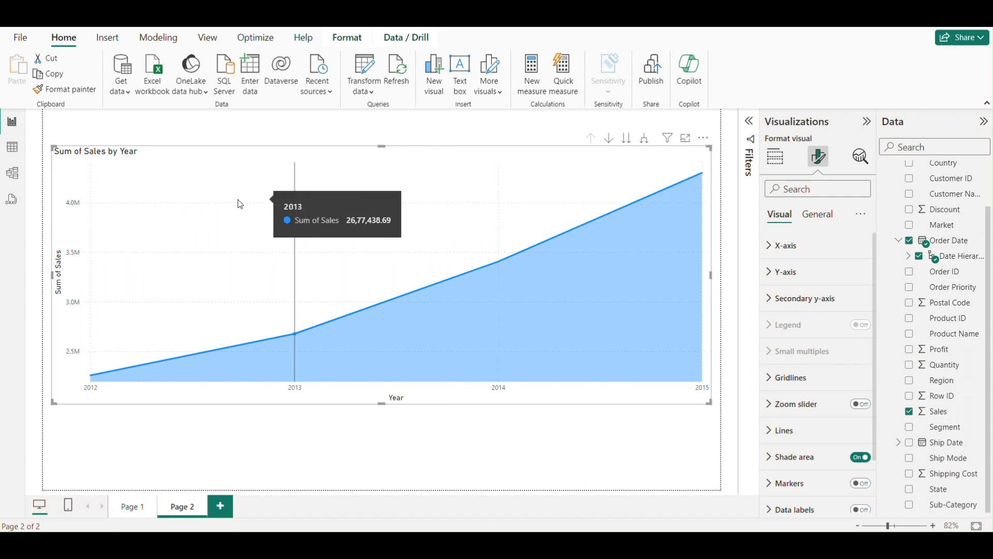
{"action": "left_click", "coordinate": [817, 214]}
{"action": "left_click", "coordinate": [779, 215]}
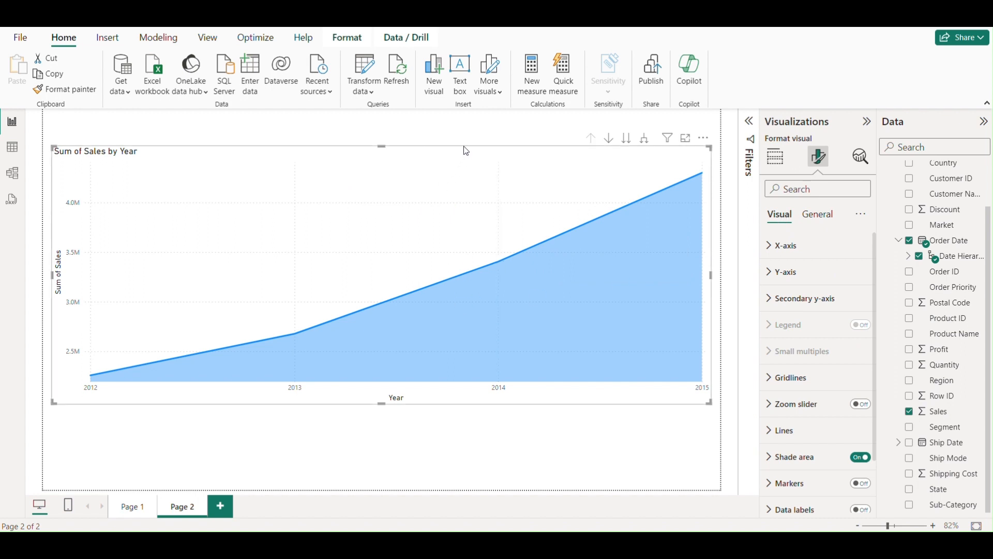
{"action": "left_click_drag", "start_coordinate": [464, 147], "coordinate": [458, 173]}
{"action": "mouse_move", "coordinate": [431, 254]}
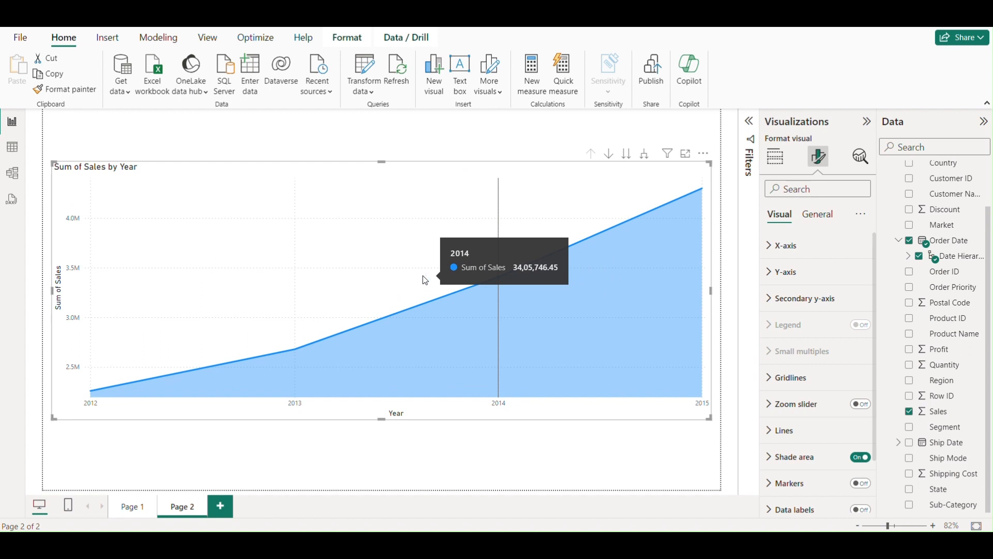
Split the area chart's Sales by Segment through the legend and inspect the data points for each year.
{"action": "left_click", "coordinate": [775, 158]}
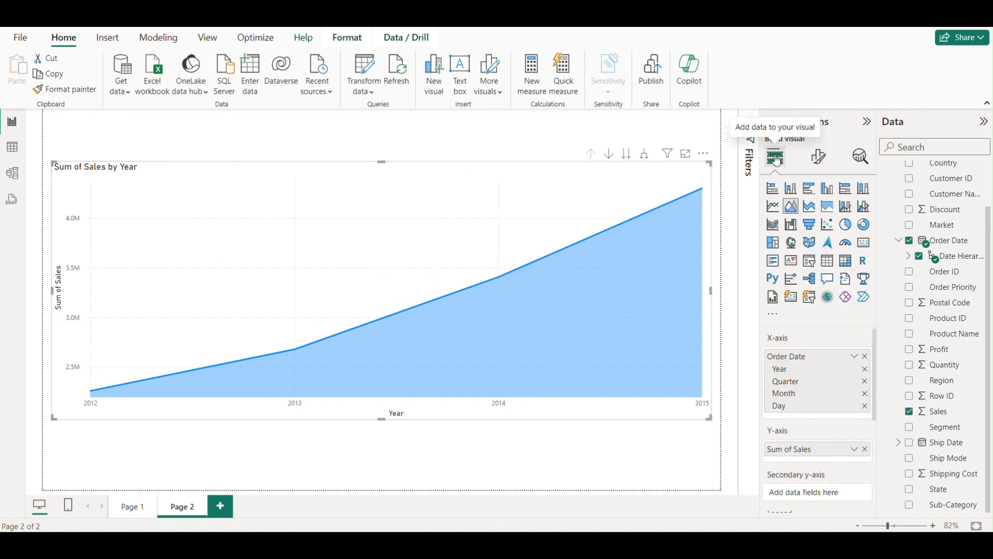
{"action": "scroll", "coordinate": [801, 362], "scroll_direction": "down", "scroll_amount": 3}
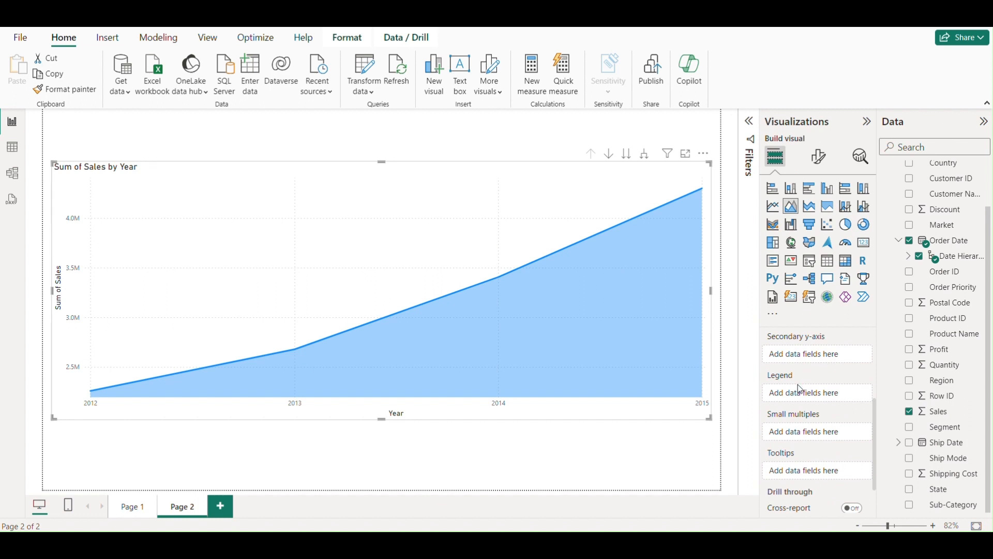
{"action": "scroll", "coordinate": [798, 384], "scroll_direction": "up", "scroll_amount": 1}
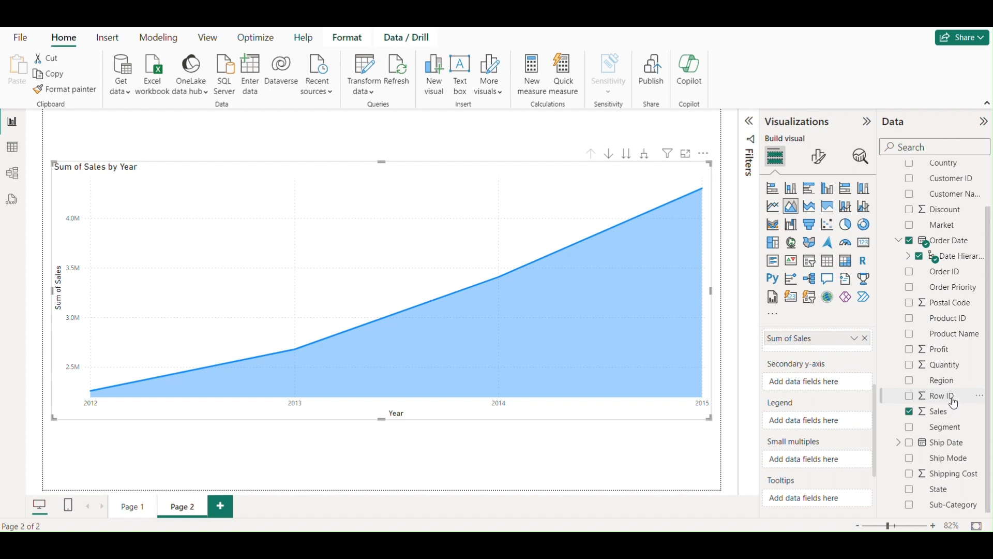
{"action": "left_click_drag", "start_coordinate": [948, 432], "coordinate": [827, 417]}
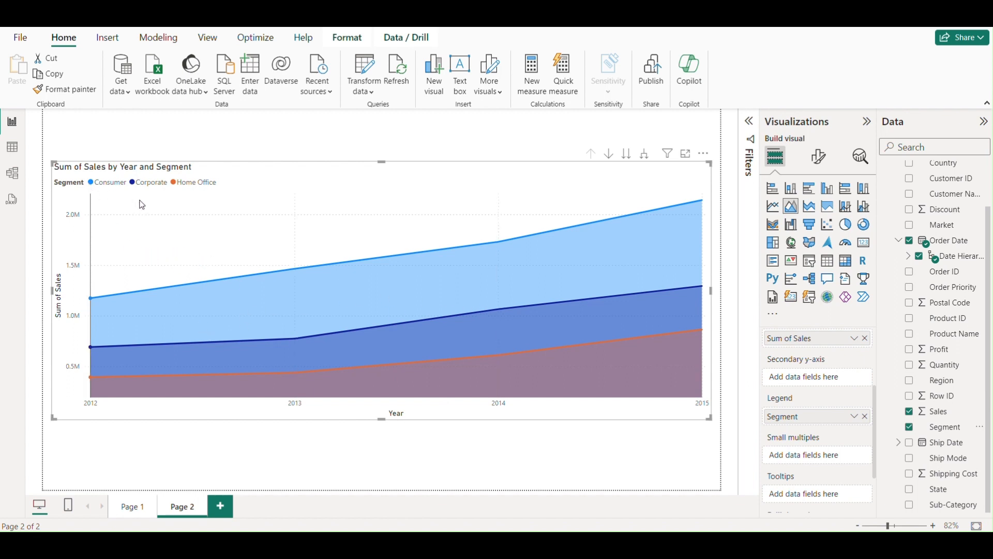
{"action": "mouse_move", "coordinate": [142, 206]}
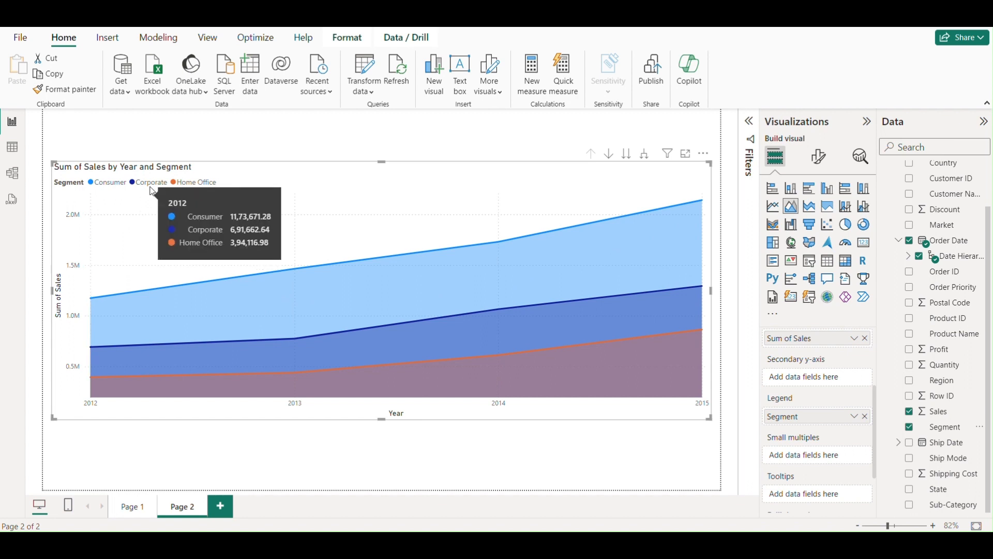
{"action": "mouse_move", "coordinate": [207, 345]}
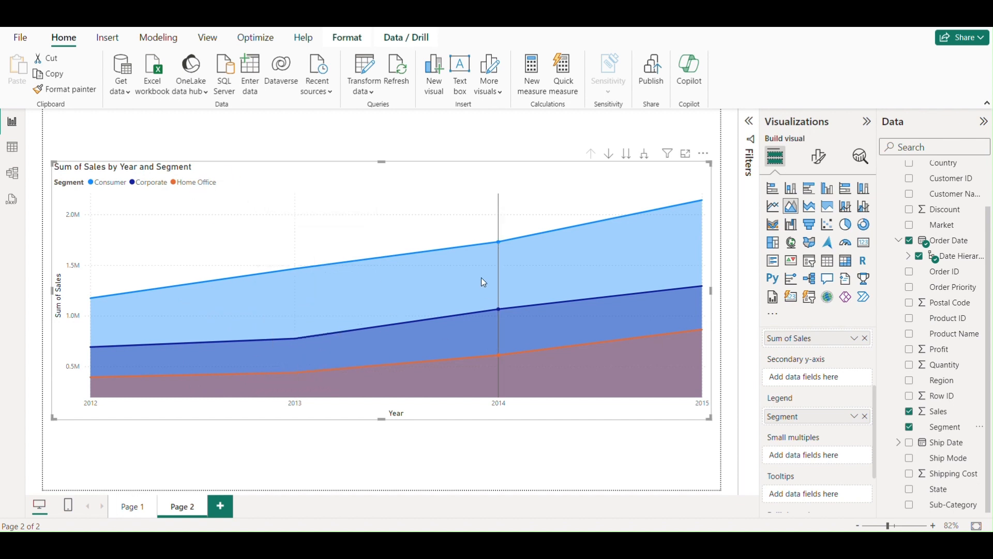
{"action": "mouse_move", "coordinate": [481, 279]}
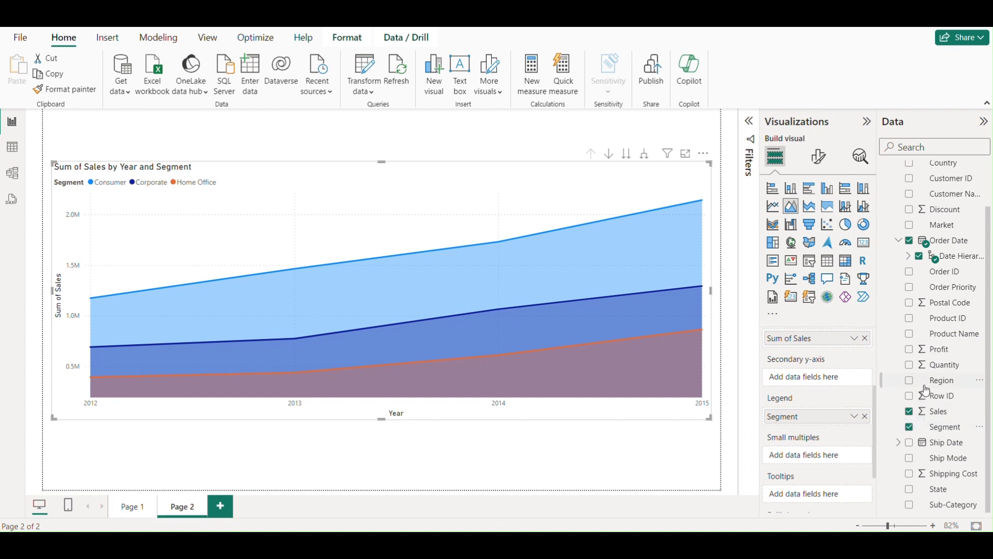
Replace Segment with Market as the area chart's legend field, inspect the yearly data points and deselect the chart.
{"action": "left_click", "coordinate": [909, 427]}
{"action": "scroll", "coordinate": [936, 408], "scroll_direction": "up", "scroll_amount": 1}
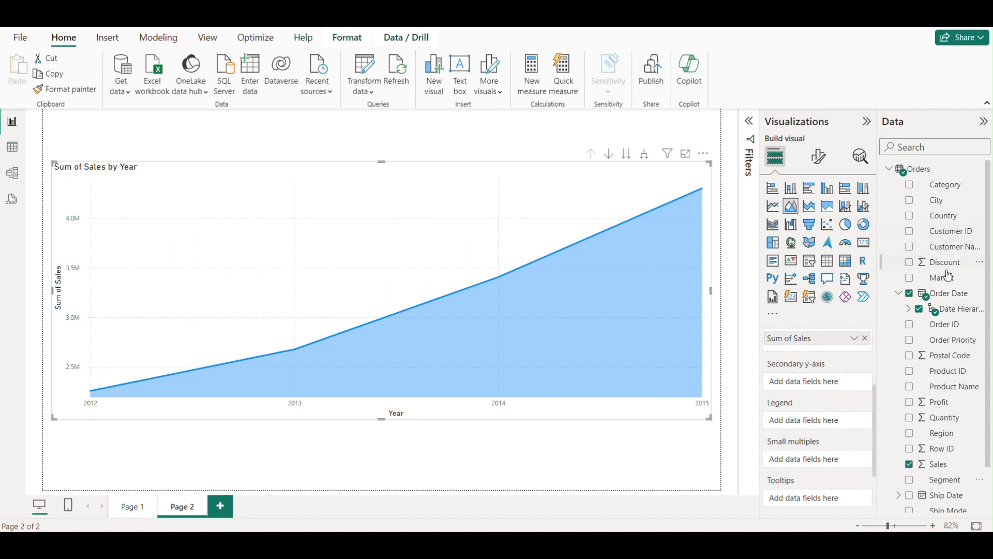
{"action": "left_click", "coordinate": [909, 279]}
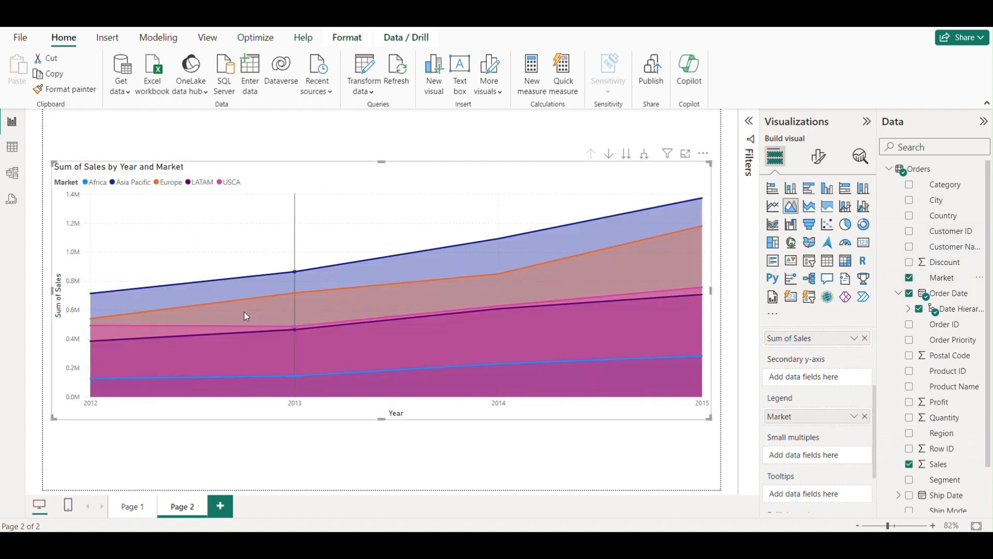
{"action": "scroll", "coordinate": [794, 428], "scroll_direction": "down", "scroll_amount": 2}
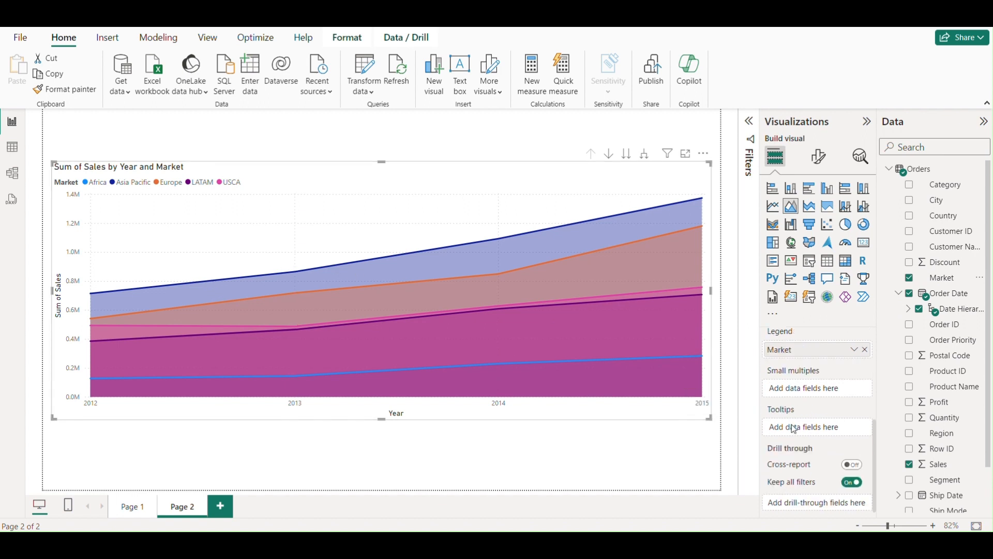
{"action": "scroll", "coordinate": [794, 428], "scroll_direction": "up", "scroll_amount": 1}
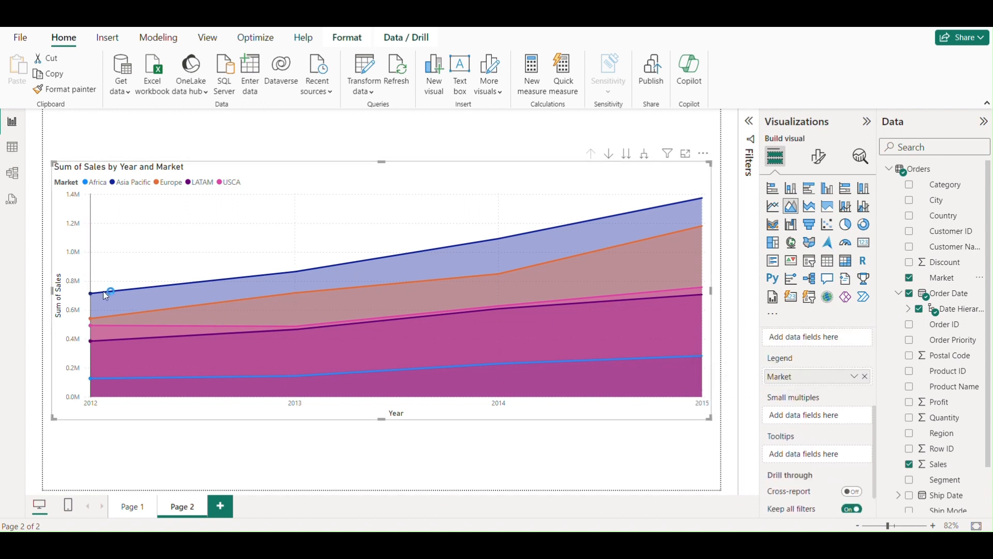
{"action": "mouse_move", "coordinate": [105, 296]}
{"action": "left_click", "coordinate": [269, 274]}
{"action": "left_click", "coordinate": [271, 275]}
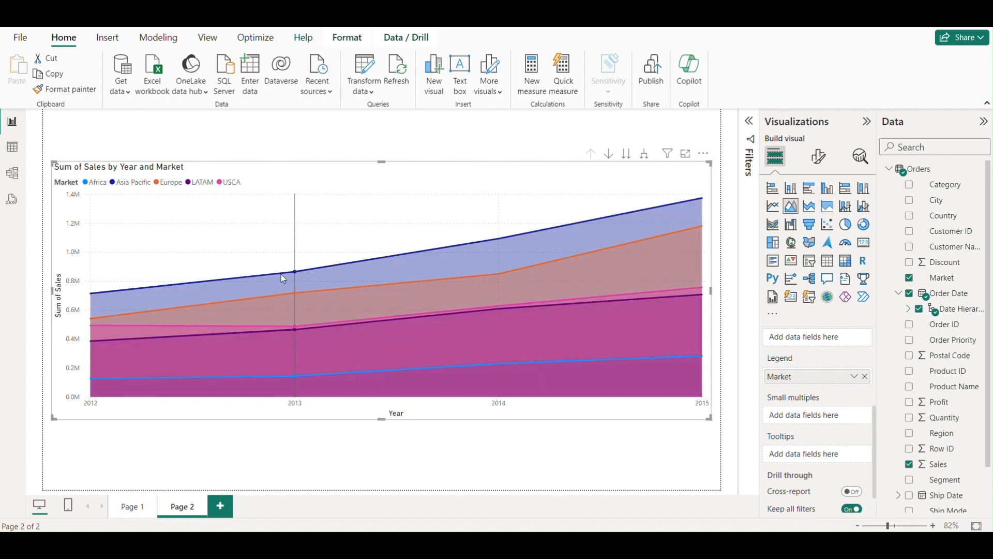
{"action": "left_click", "coordinate": [265, 427]}
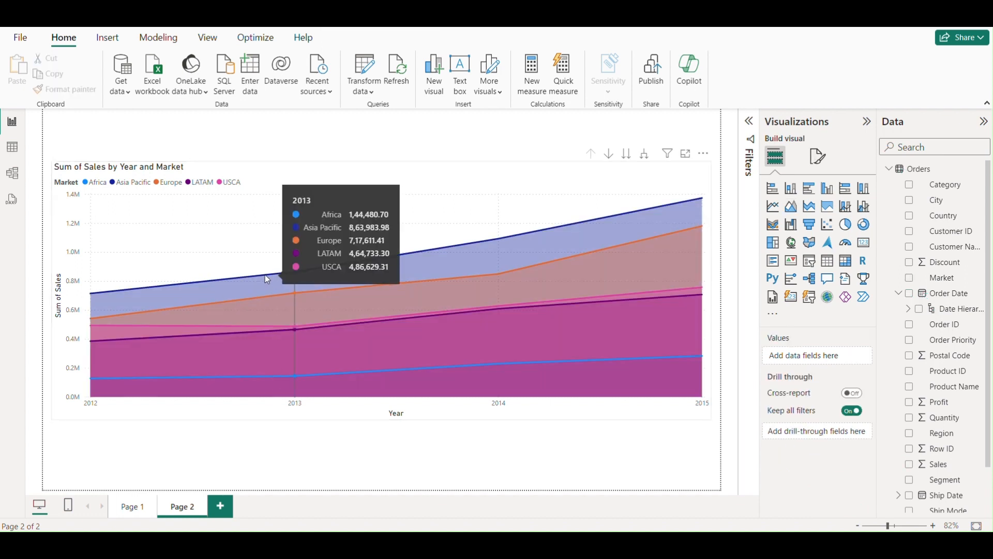